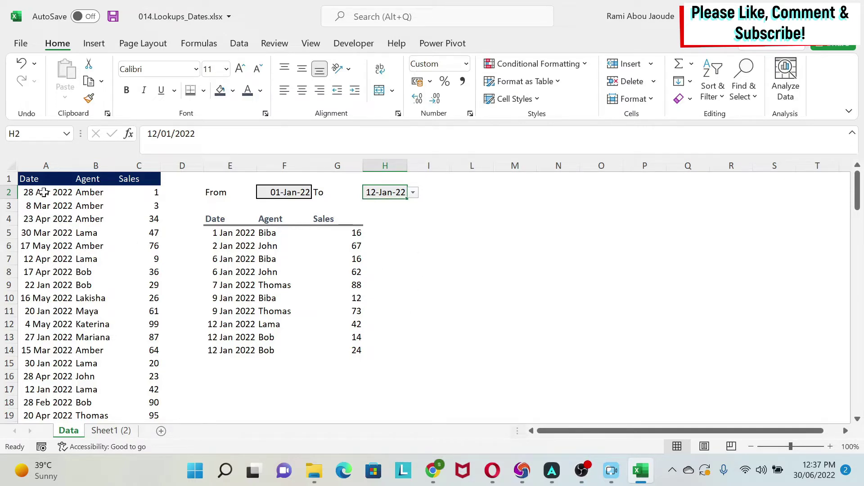
Select matching Date, Agent and Sales entries in the source data to inspect them.
{"action": "left_click_drag", "start_coordinate": [44, 192], "coordinate": [45, 272]}
{"action": "left_click_drag", "start_coordinate": [94, 195], "coordinate": [95, 272]}
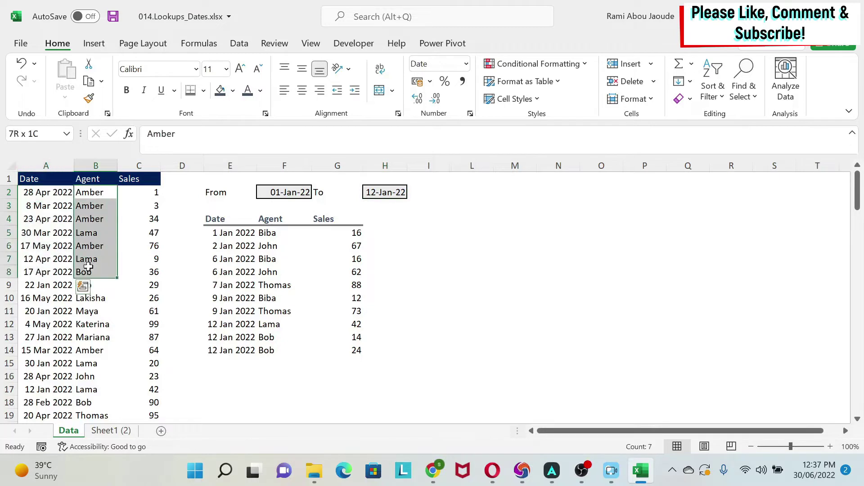
{"action": "left_click_drag", "start_coordinate": [150, 195], "coordinate": [135, 273]}
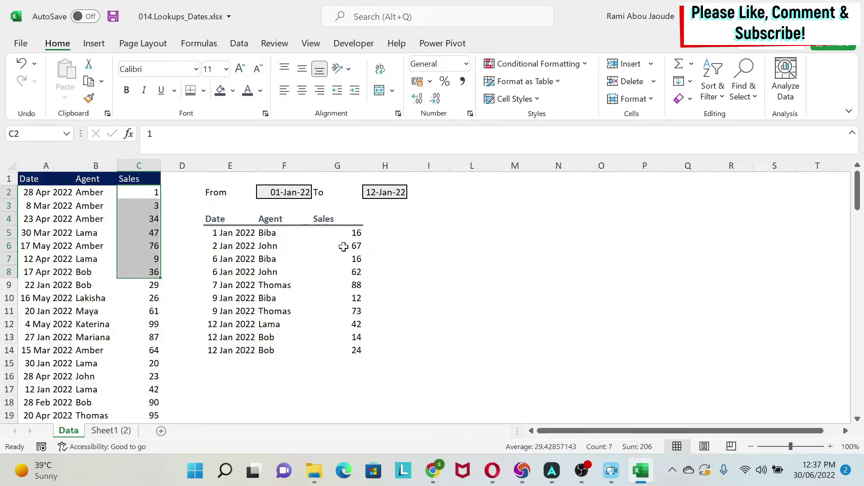
{"action": "mouse_move", "coordinate": [182, 208]}
{"action": "left_mouse_down"}
{"action": "mouse_move", "coordinate": [183, 309]}
{"action": "mouse_move", "coordinate": [353, 380]}
{"action": "mouse_move", "coordinate": [390, 208]}
{"action": "mouse_move", "coordinate": [182, 208]}
{"action": "left_mouse_up"}
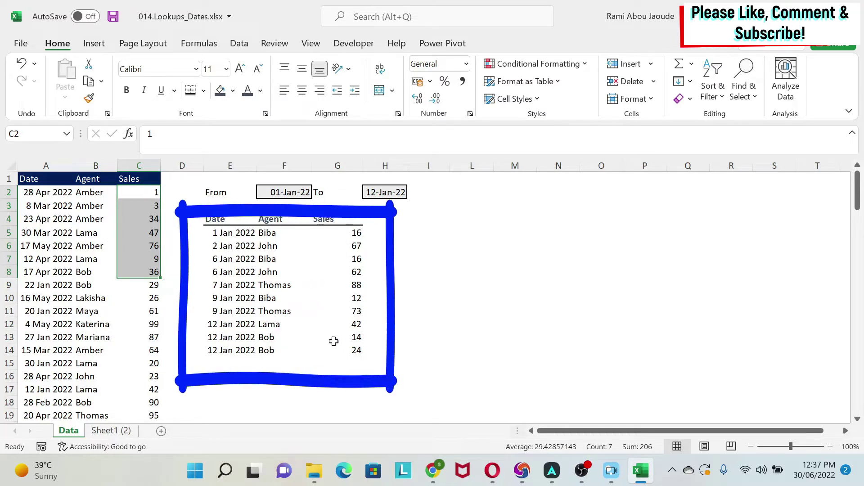
{"action": "key", "text": "Escape"}
Pick 15 January 2022 as the From date in F2 and 19 January 2022 as the To date in H2.
{"action": "left_click", "coordinate": [306, 191]}
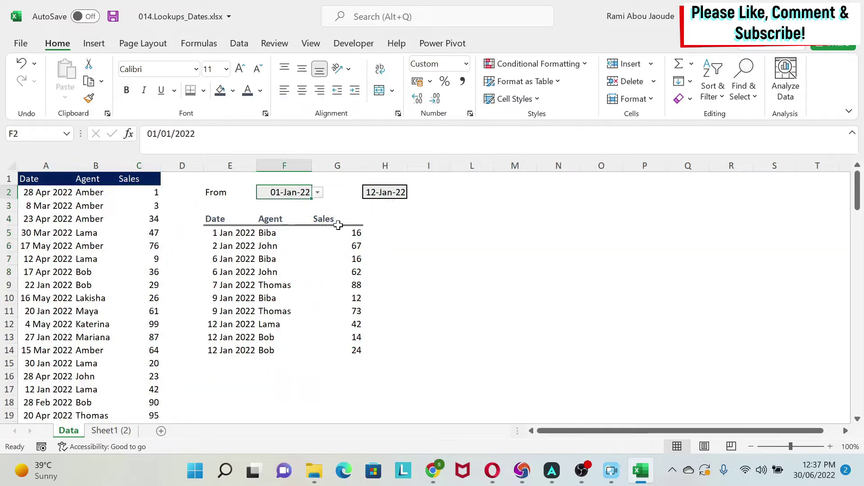
{"action": "left_click", "coordinate": [318, 193]}
{"action": "left_click", "coordinate": [284, 261]}
{"action": "left_click", "coordinate": [394, 193]}
{"action": "left_click", "coordinate": [413, 193]}
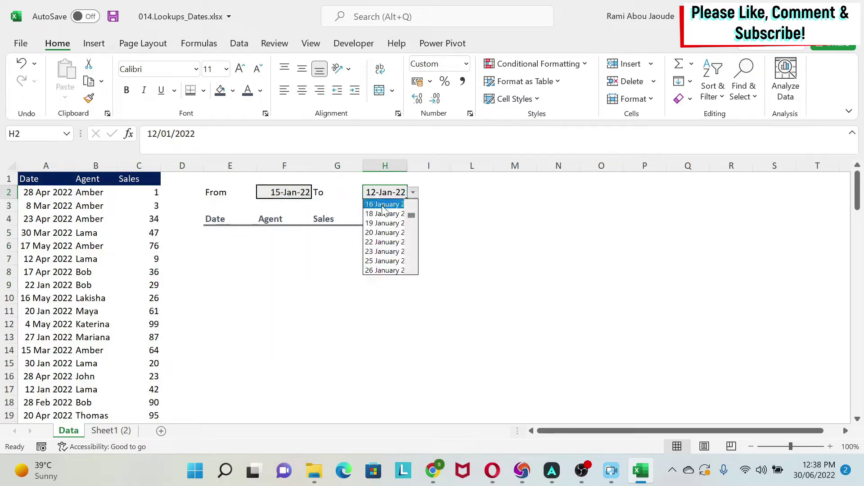
{"action": "left_click", "coordinate": [382, 223]}
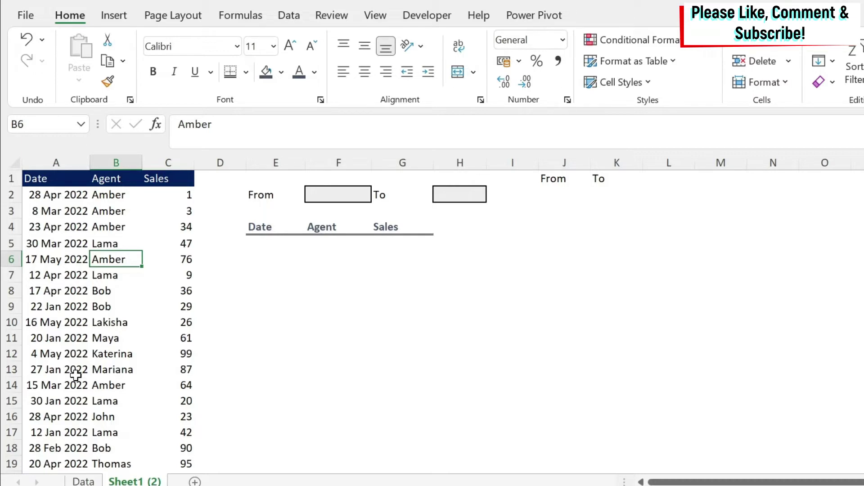
Scroll Sheet1 (2) to confirm the data ends at row 117, then return to the top.
{"action": "scroll", "coordinate": [90, 291], "scroll_direction": "down", "scroll_amount": 15}
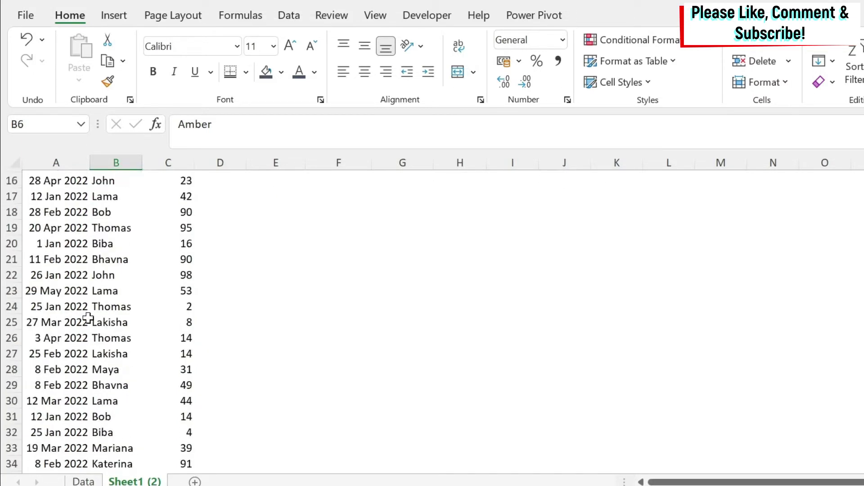
{"action": "scroll", "coordinate": [88, 318], "scroll_direction": "down", "scroll_amount": 11}
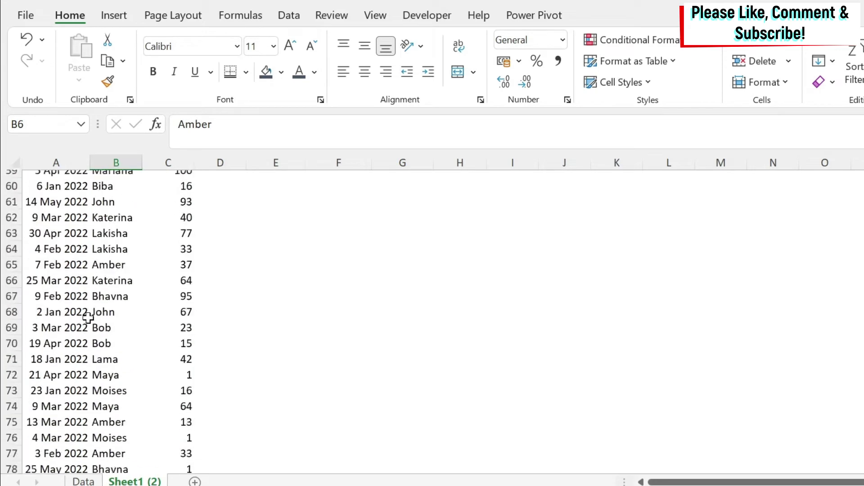
{"action": "scroll", "coordinate": [88, 318], "scroll_direction": "down", "scroll_amount": 9}
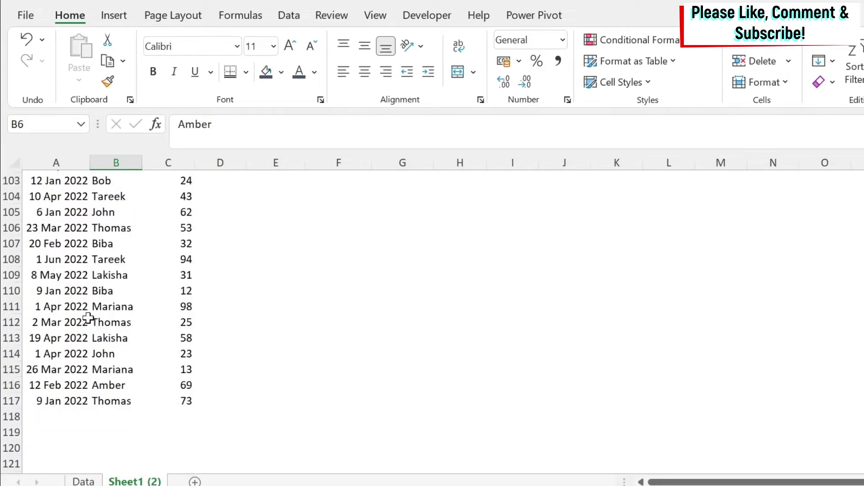
{"action": "left_click", "coordinate": [88, 318]}
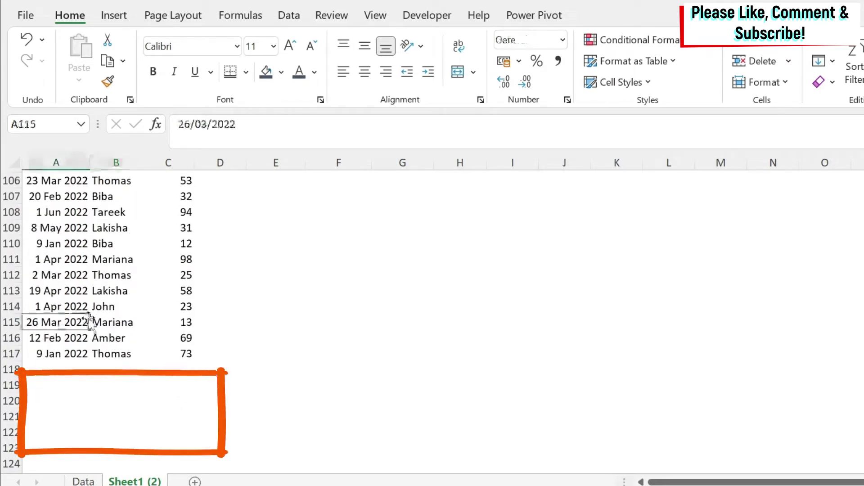
{"action": "key", "text": "ctrl+Up"}
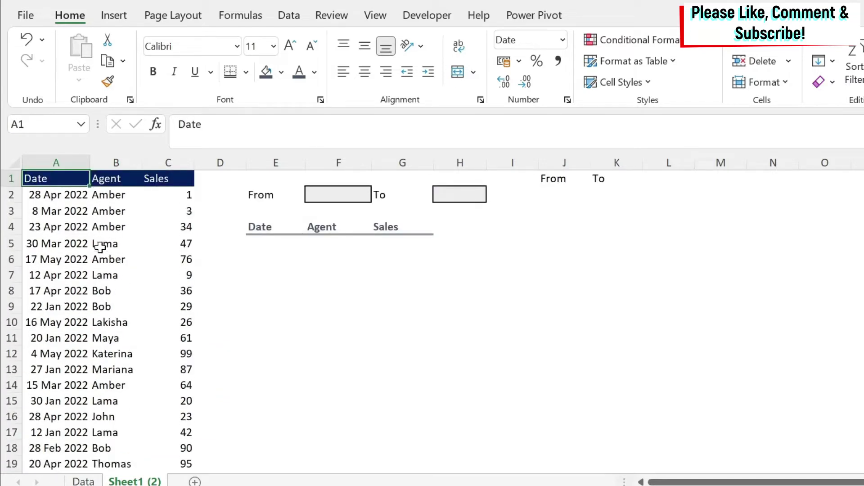
{"action": "left_click", "coordinate": [97, 211]}
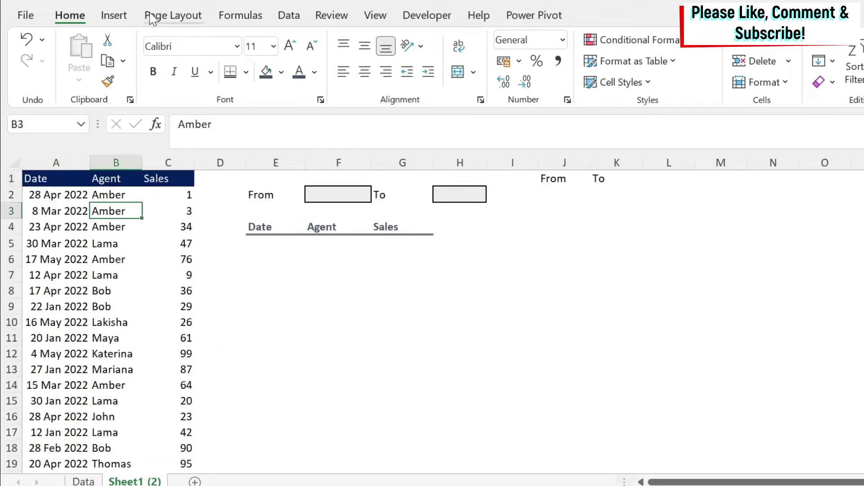
Convert A1:C117 with headers into a table named Data.
{"action": "left_click", "coordinate": [115, 16]}
{"action": "left_click", "coordinate": [154, 49]}
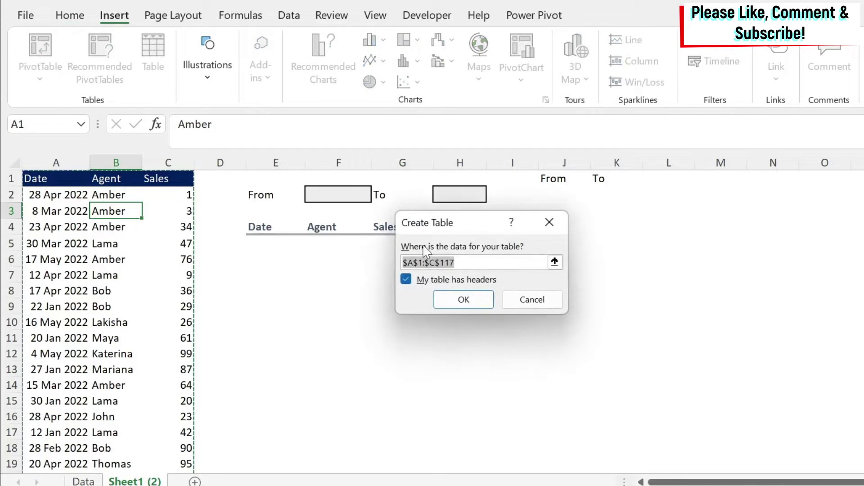
{"action": "left_click", "coordinate": [464, 300]}
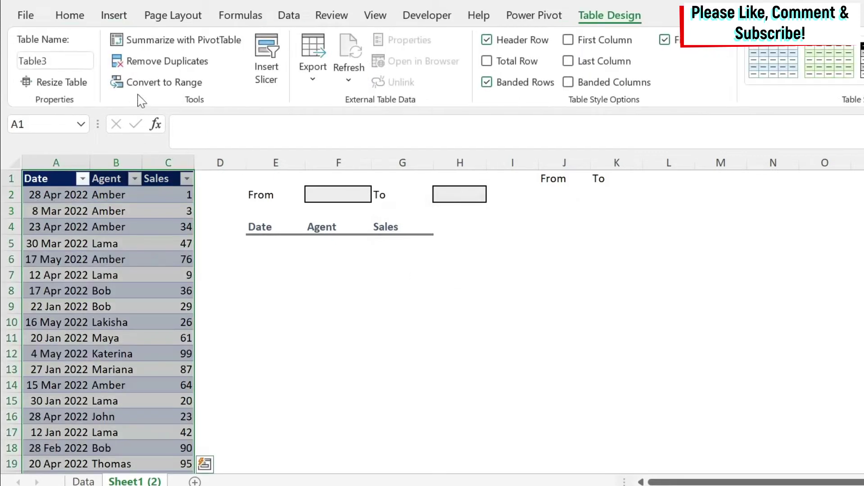
{"action": "left_click", "coordinate": [67, 60]}
{"action": "type", "text": "Data"}
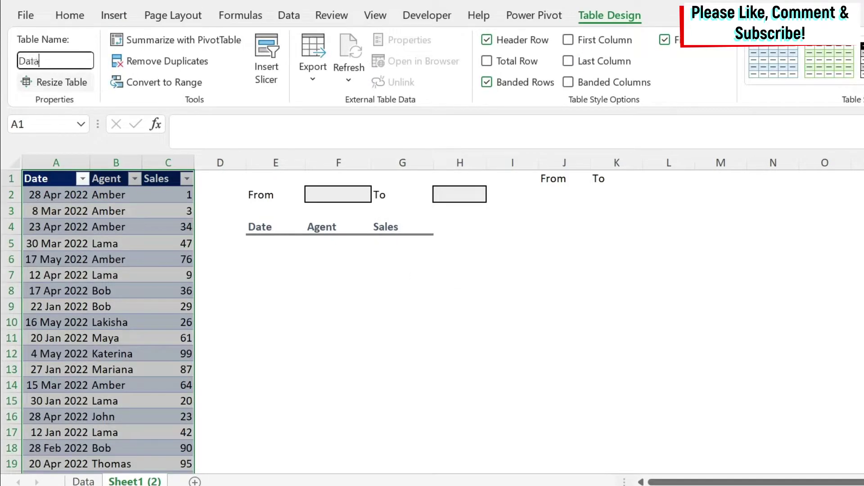
{"action": "key", "text": "Return"}
Apply the plain None table style without banded rows.
{"action": "left_click", "coordinate": [160, 237]}
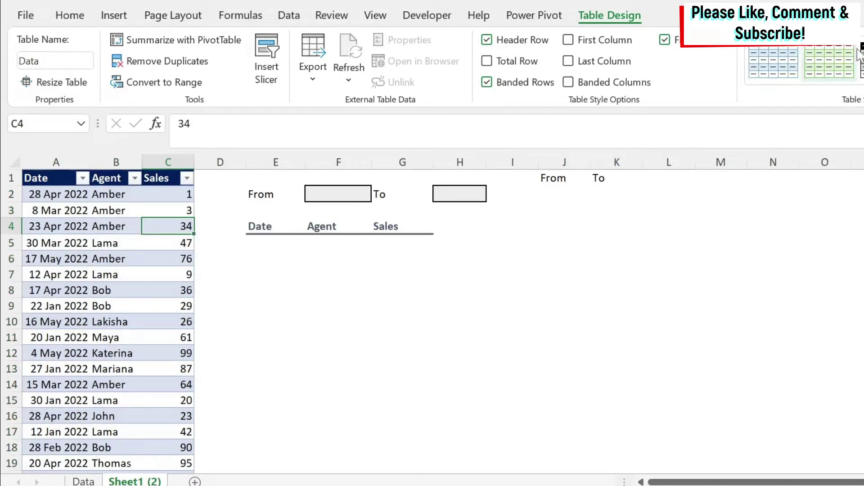
{"action": "left_click", "coordinate": [861, 74]}
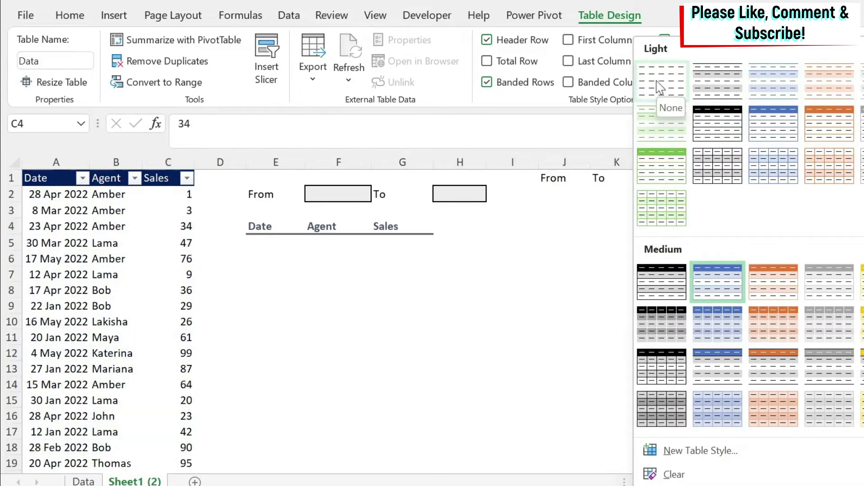
{"action": "key", "text": "Escape"}
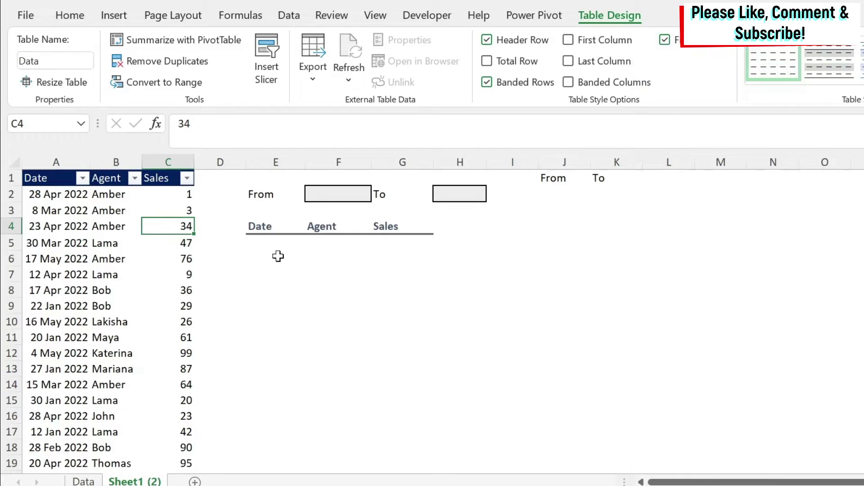
{"action": "left_click_drag", "start_coordinate": [558, 177], "coordinate": [594, 179]}
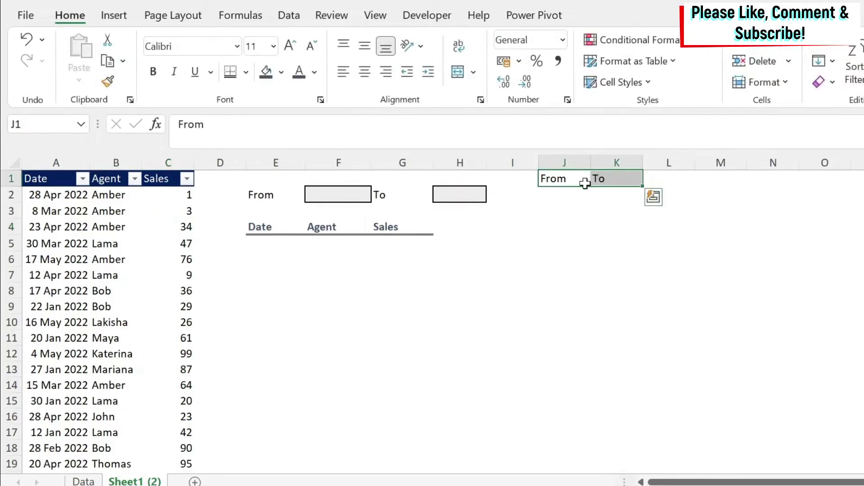
Enter =UNIQUE(Data[Date]) in J2 to spill the distinct dates.
{"action": "left_click", "coordinate": [557, 191]}
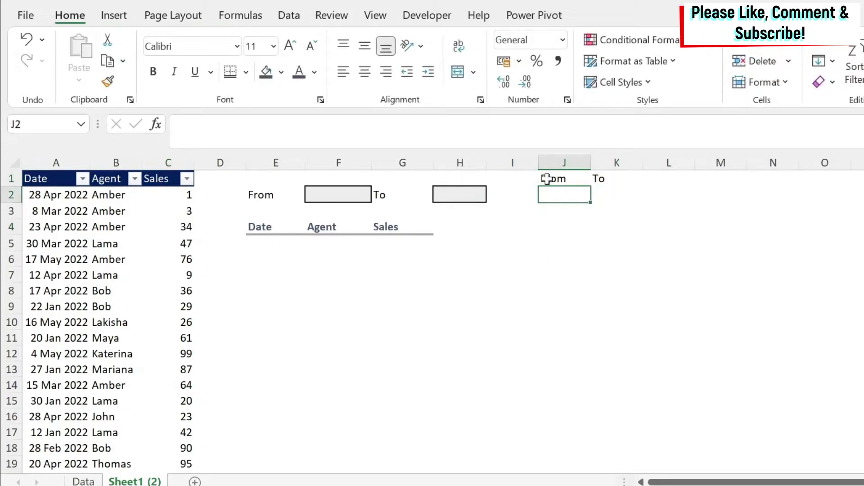
{"action": "left_click", "coordinate": [326, 194]}
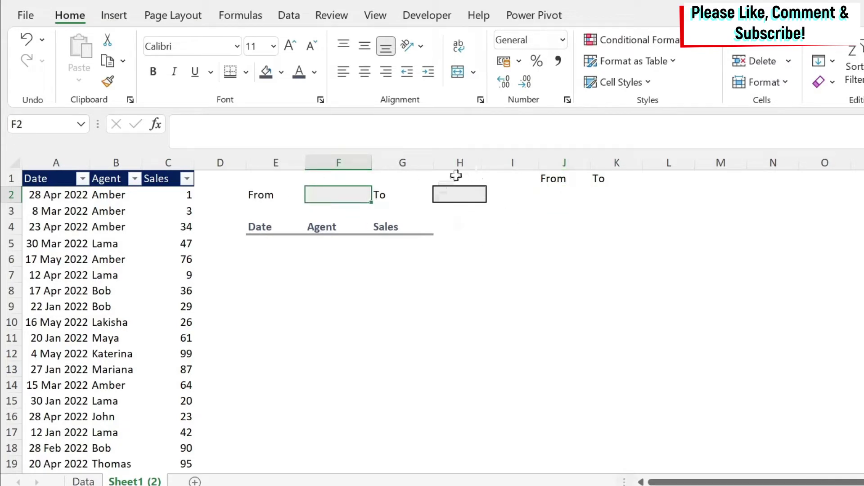
{"action": "left_click", "coordinate": [552, 193]}
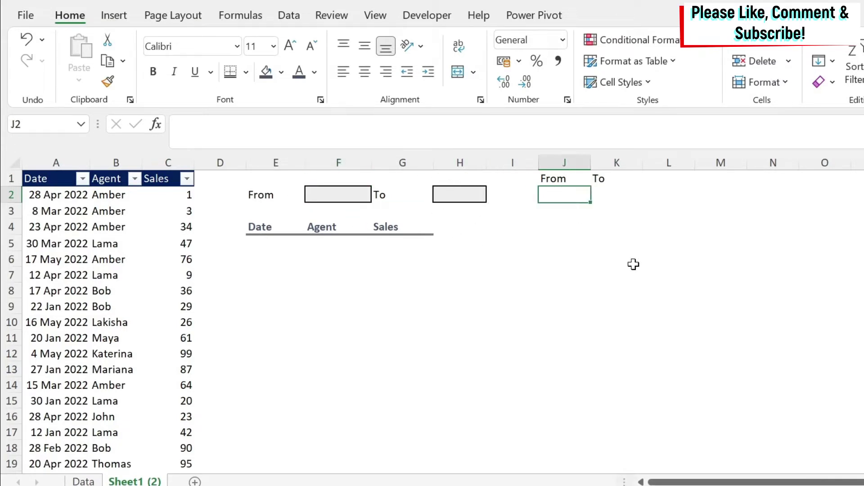
{"action": "type", "text": "="}
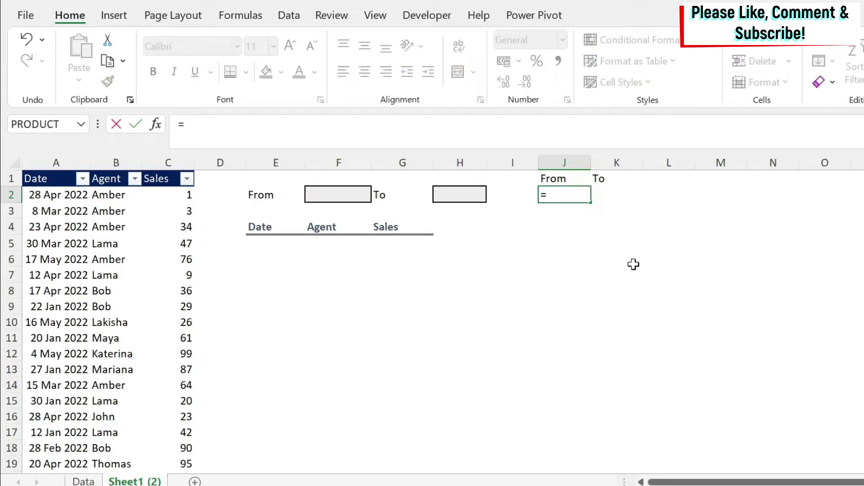
{"action": "type", "text": "uniq"}
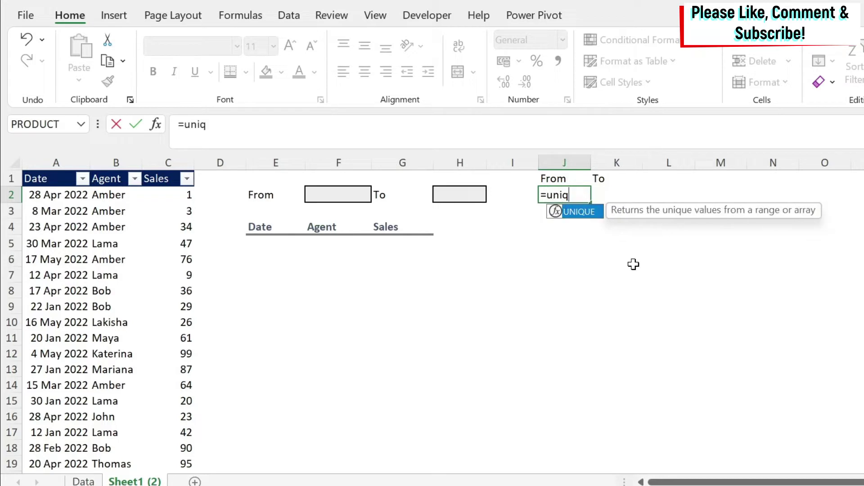
{"action": "type", "text": "ue("}
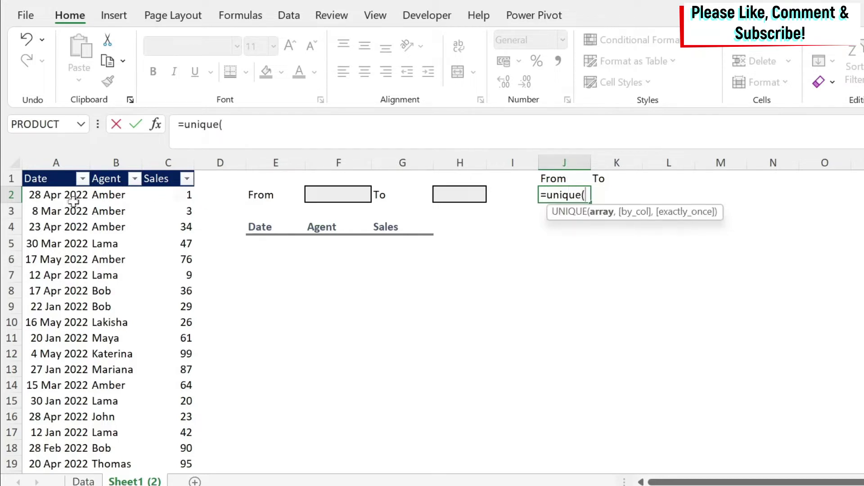
{"action": "left_click", "coordinate": [51, 194]}
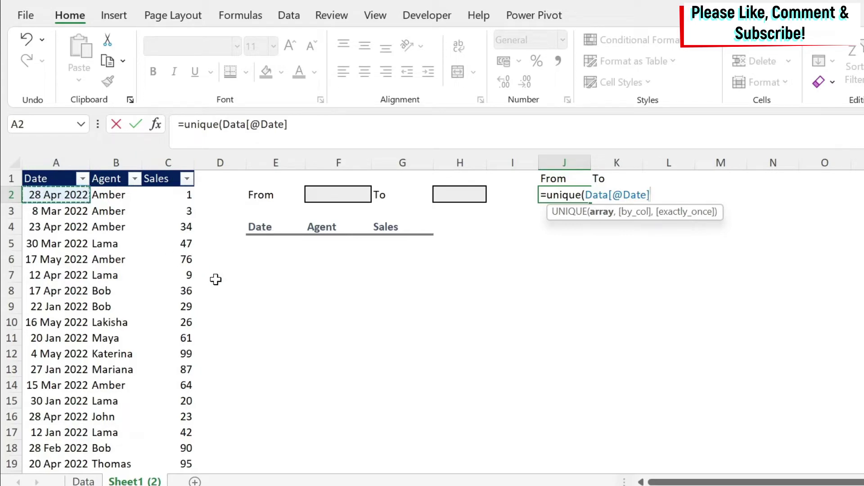
{"action": "key", "text": "ctrl+shift+Down"}
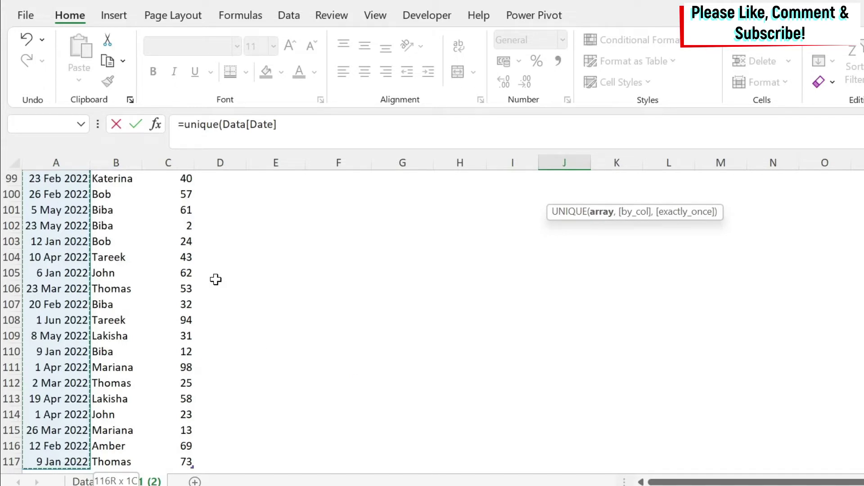
{"action": "type", "text": ")"}
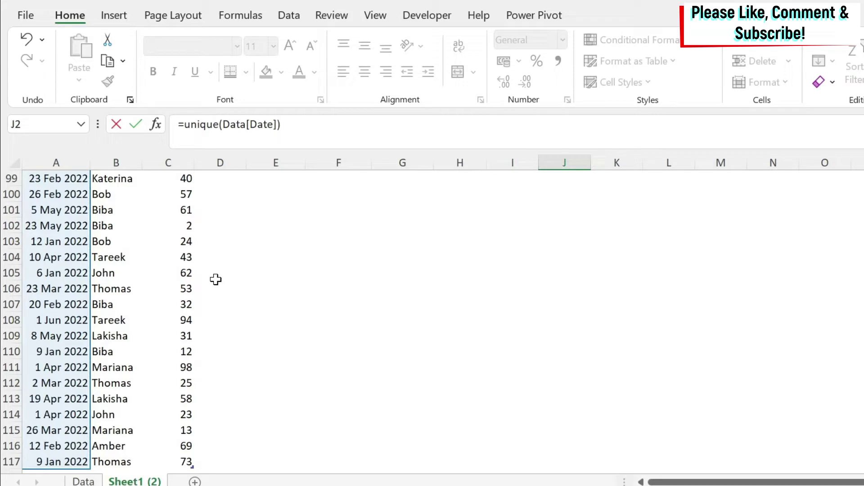
{"action": "key", "text": "Return"}
{"action": "key", "text": "Up"}
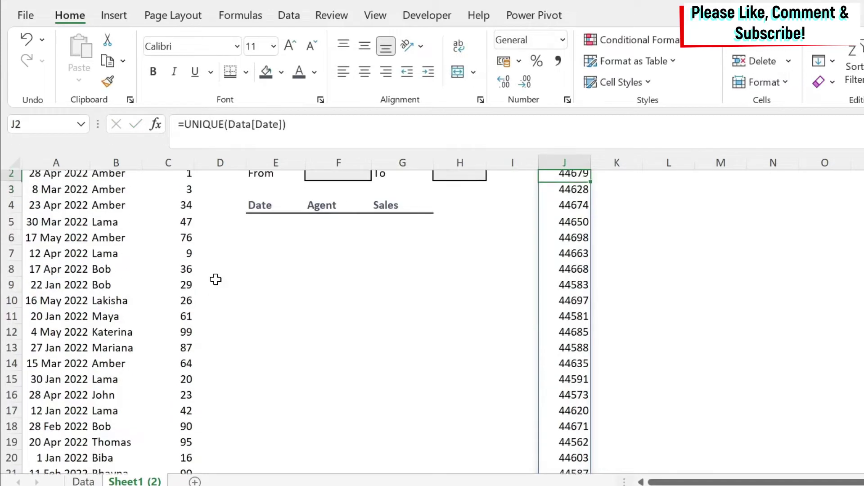
{"action": "key", "text": "Up"}
{"action": "key", "text": "Down"}
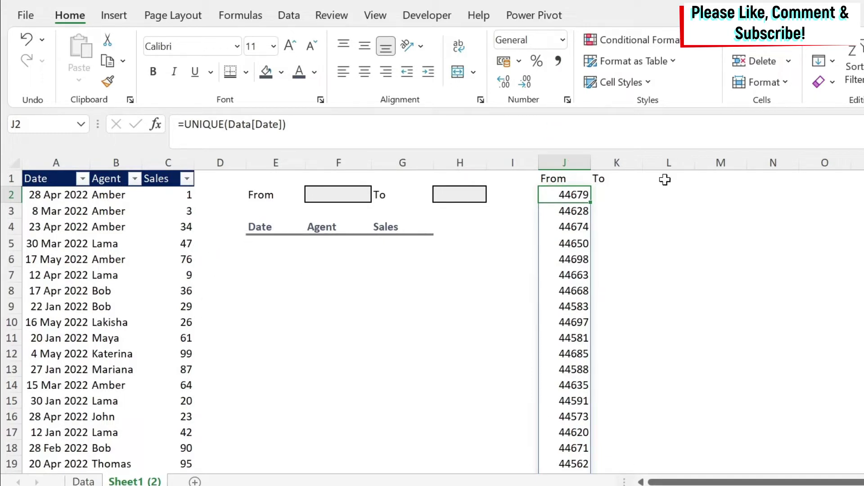
Format columns J:K with the 14 Mar 2012 date type.
{"action": "left_click_drag", "start_coordinate": [570, 156], "coordinate": [616, 214]}
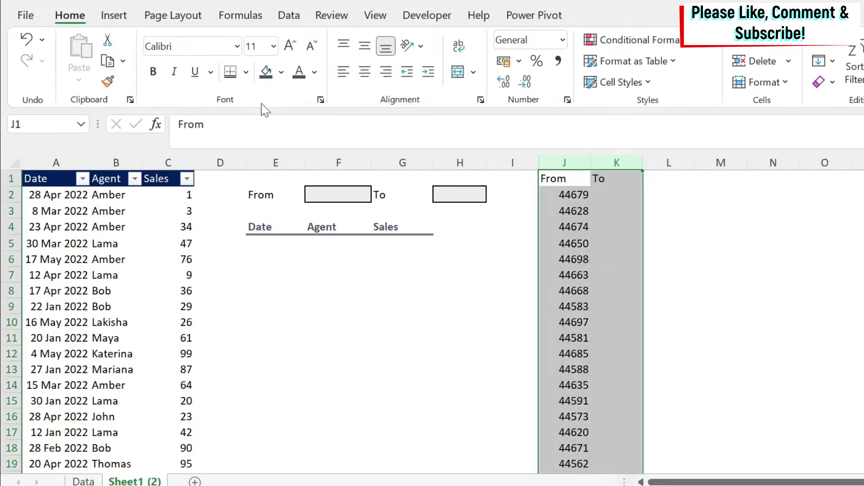
{"action": "left_click", "coordinate": [321, 100]}
{"action": "left_click", "coordinate": [301, 68]}
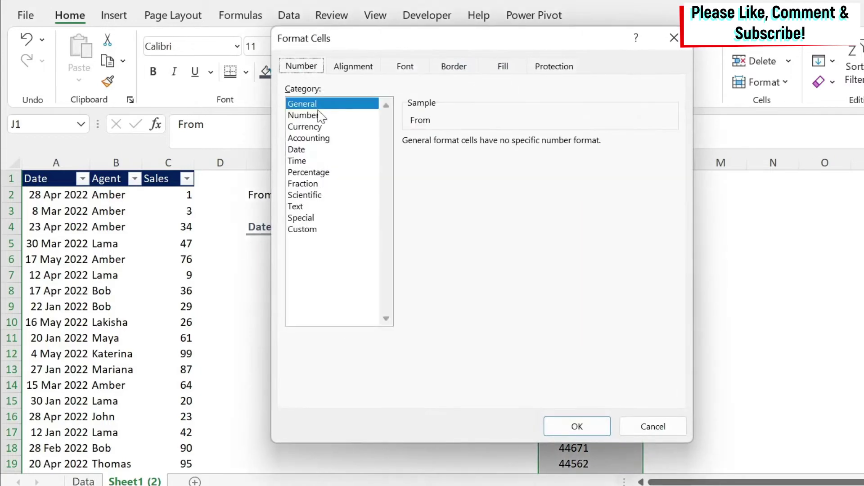
{"action": "left_click", "coordinate": [326, 150]}
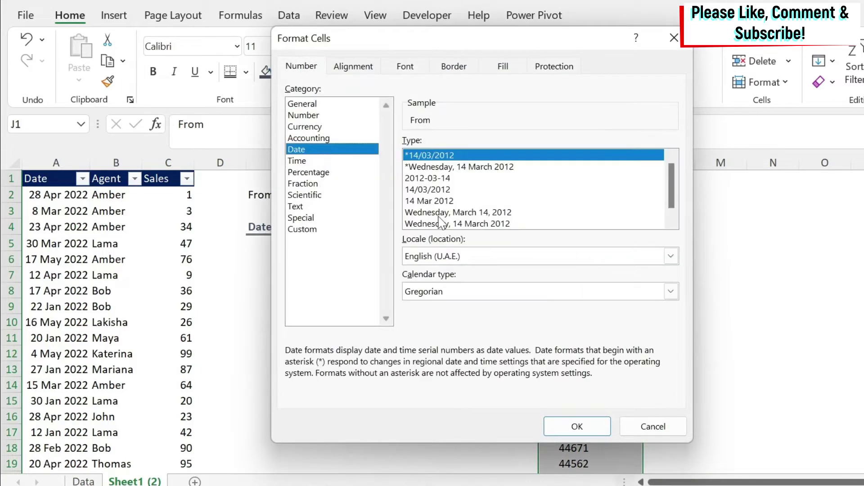
{"action": "left_click", "coordinate": [455, 202]}
{"action": "left_click", "coordinate": [577, 427]}
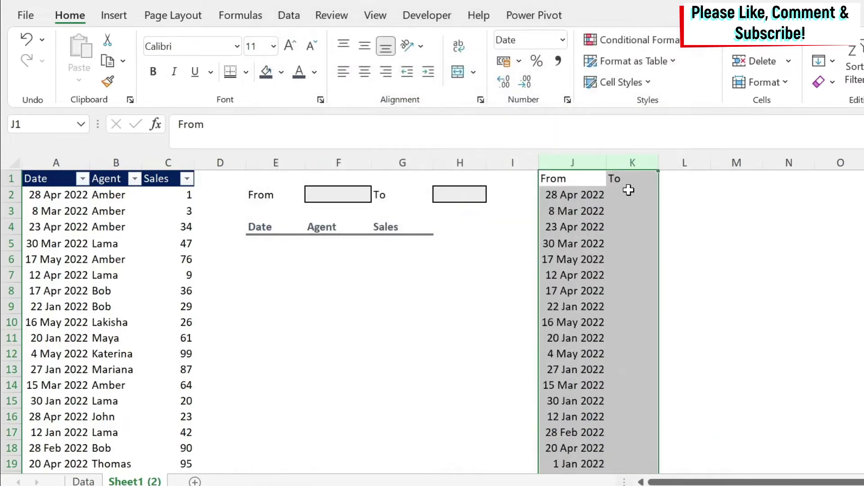
{"action": "left_click", "coordinate": [588, 198]}
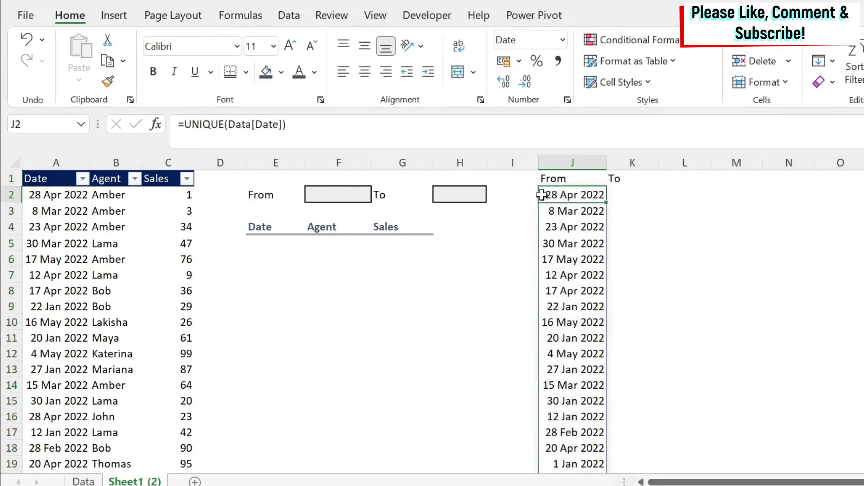
Change J2's formula to =SORT(UNIQUE(Data[Date])).
{"action": "left_click", "coordinate": [188, 122]}
{"action": "type", "text": "sort"}
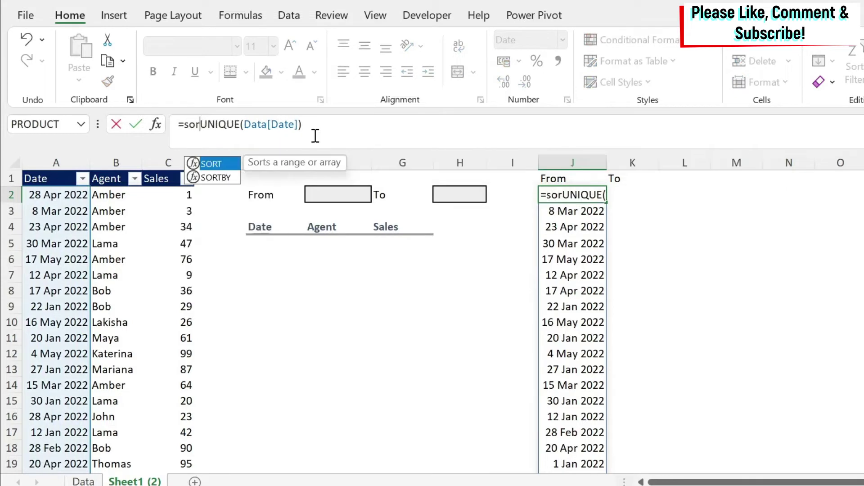
{"action": "type", "text": "("}
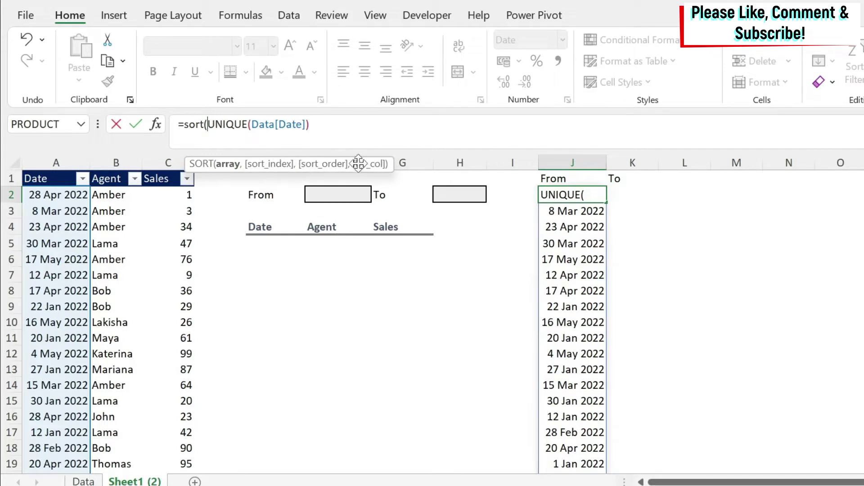
{"action": "left_click", "coordinate": [389, 122]}
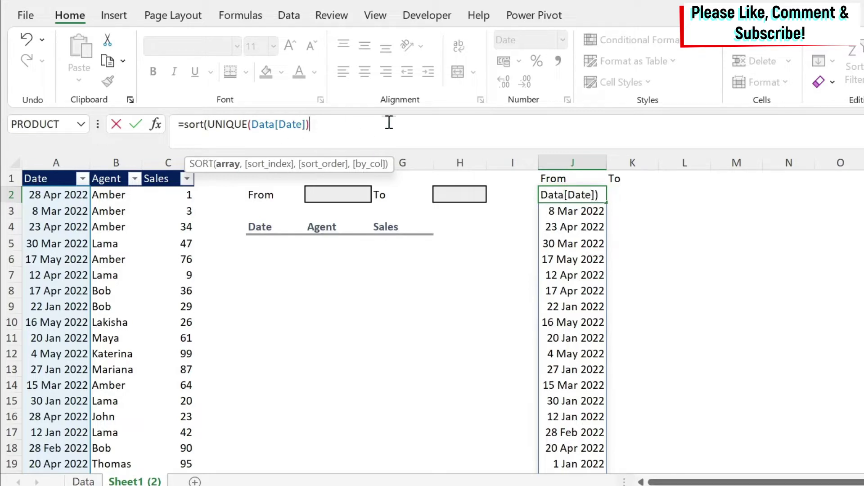
{"action": "key", "text": "Return"}
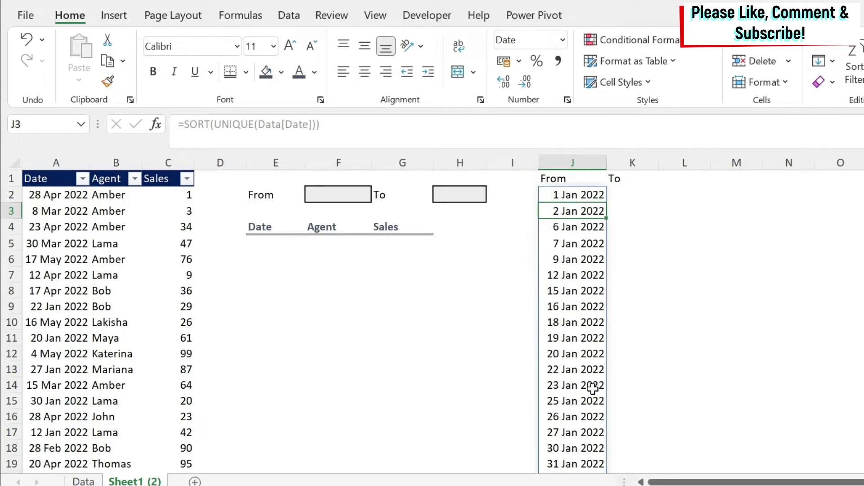
{"action": "left_click", "coordinate": [631, 194]}
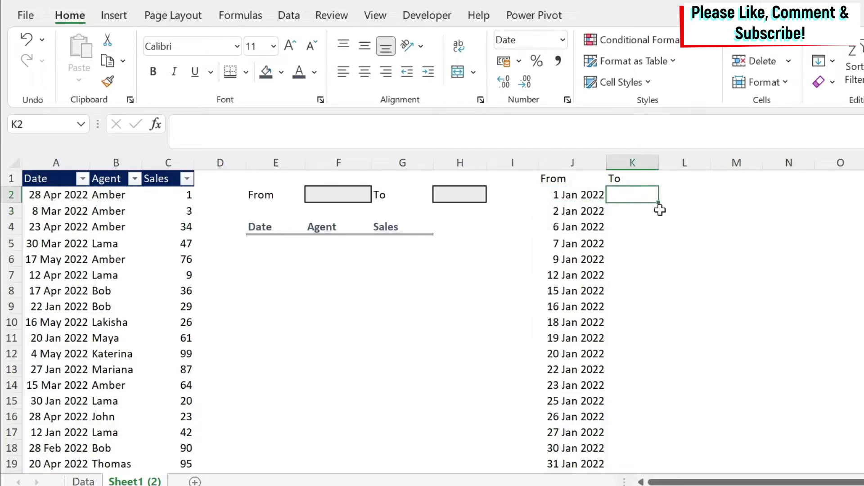
Enter =FILTER(J2#,J2#>F2) in K2.
{"action": "left_click", "coordinate": [319, 191]}
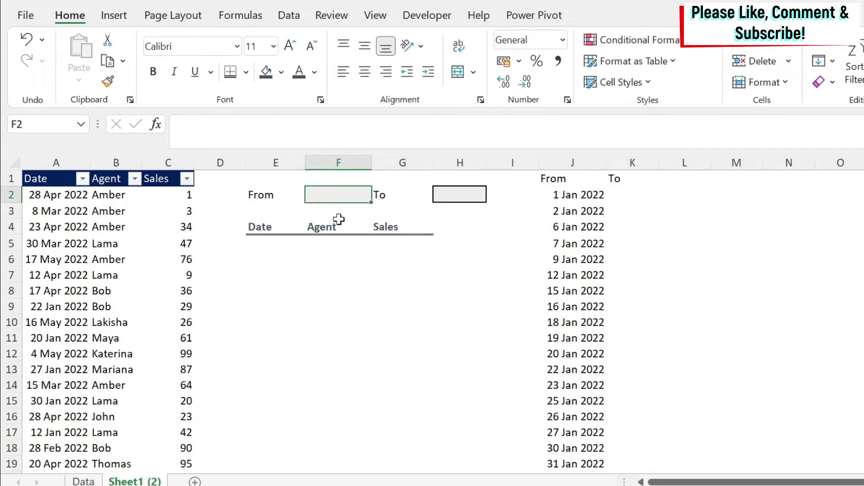
{"action": "left_click", "coordinate": [617, 195]}
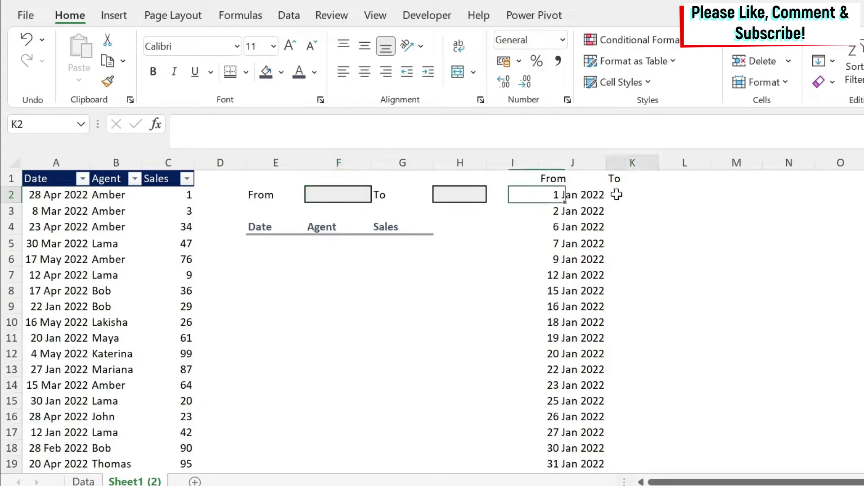
{"action": "type", "text": "=f"}
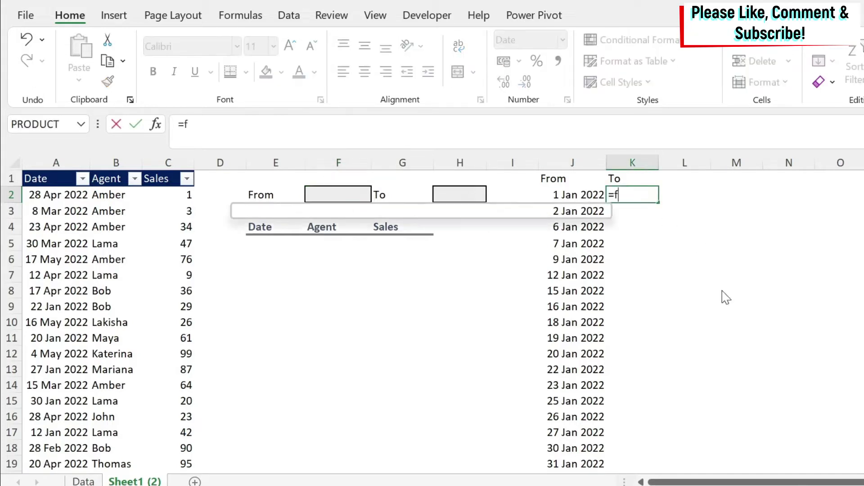
{"action": "type", "text": "ilter("}
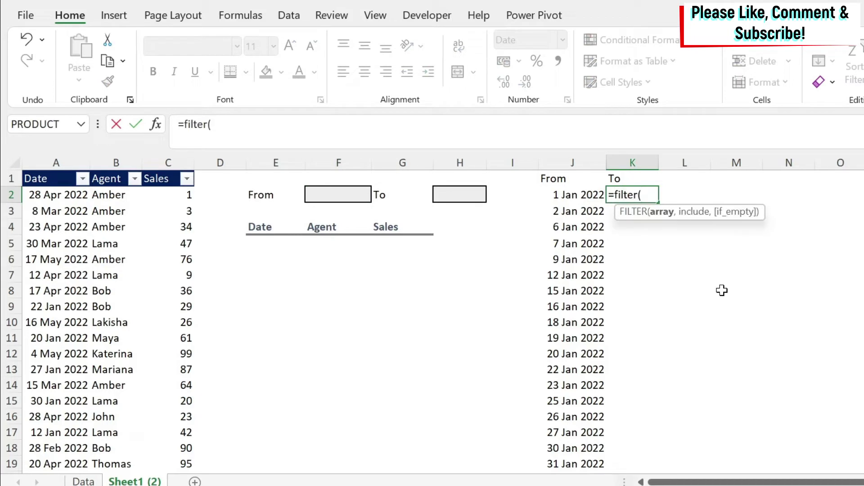
{"action": "left_click", "coordinate": [573, 196]}
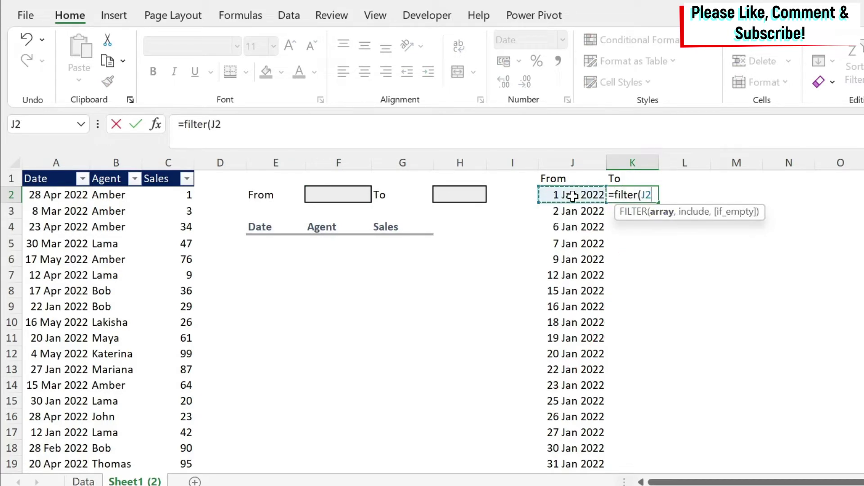
{"action": "type", "text": "#"}
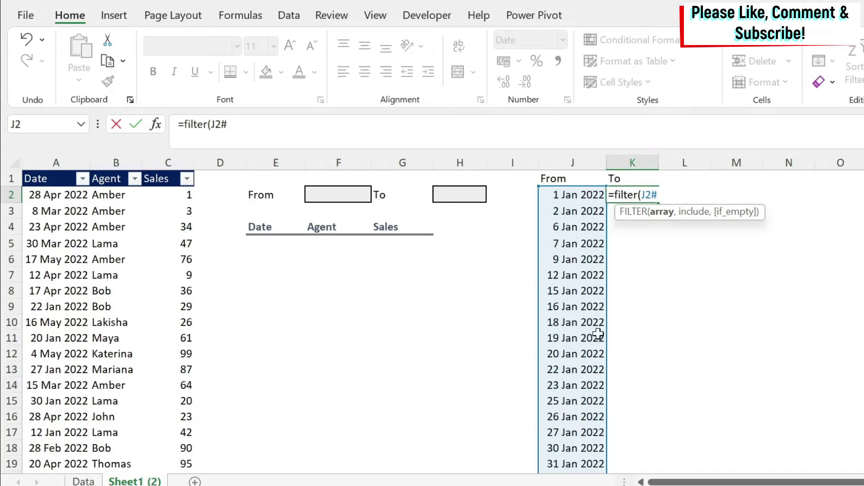
{"action": "type", "text": ","}
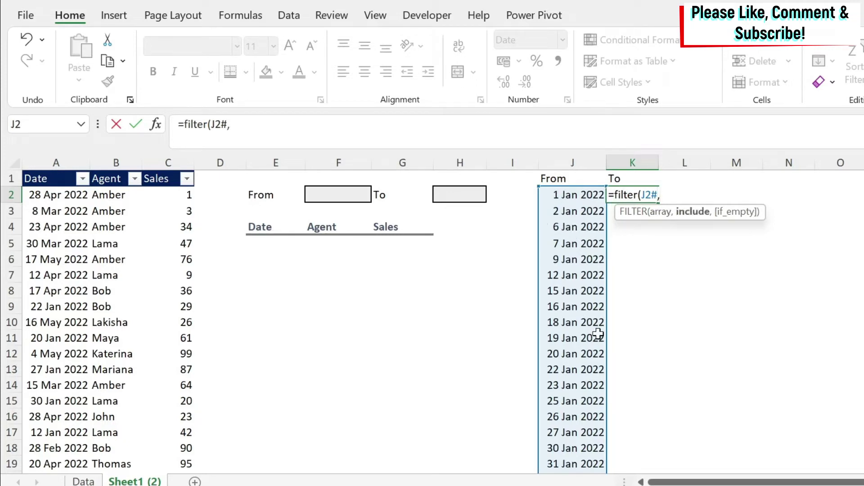
{"action": "left_click", "coordinate": [570, 195]}
{"action": "type", "text": "#>"}
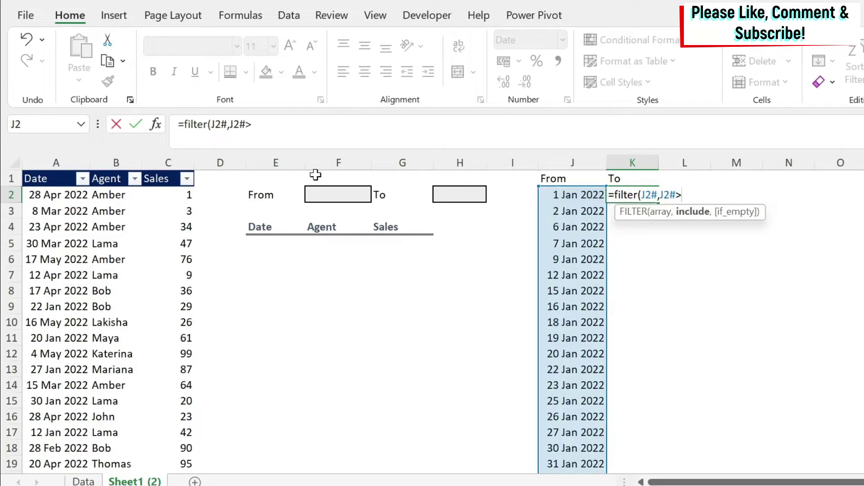
{"action": "left_click", "coordinate": [332, 195]}
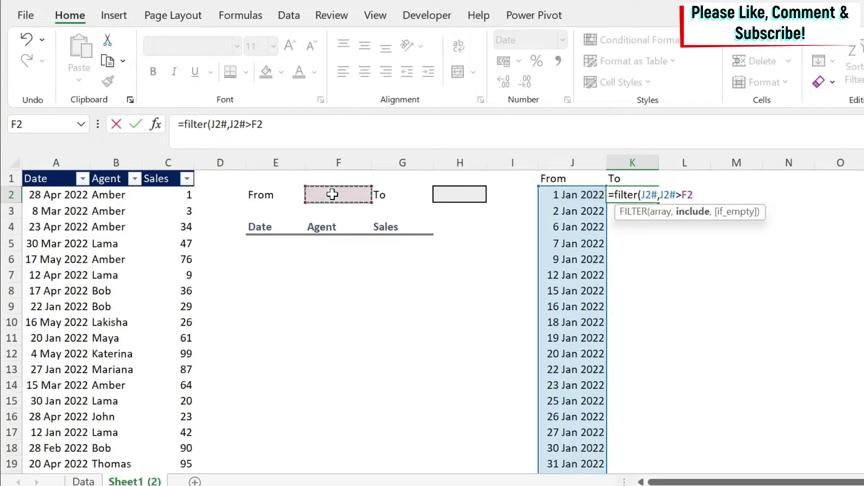
{"action": "type", "text": ")"}
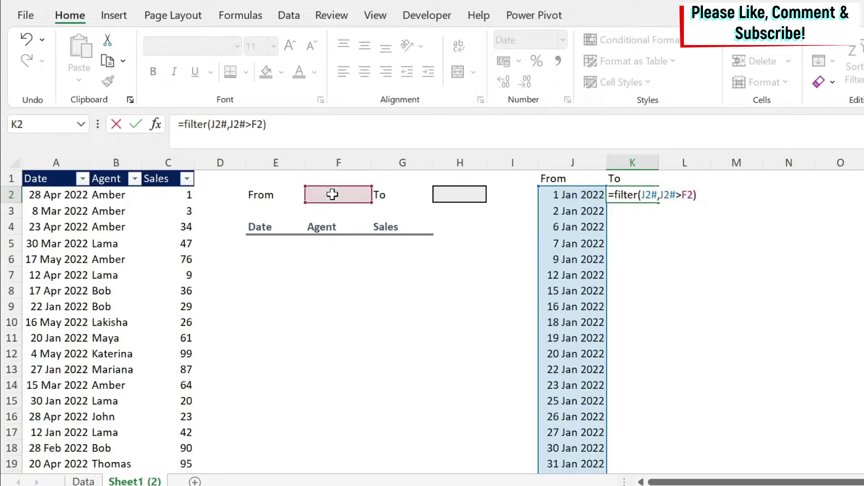
{"action": "key", "text": "Return"}
{"action": "key", "text": "Up"}
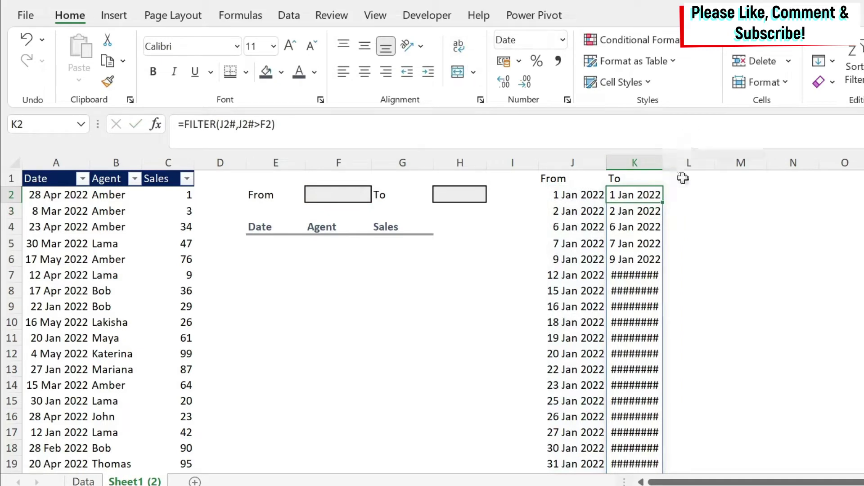
Autofit column K so every To date is fully visible.
{"action": "double_click", "coordinate": [663, 157]}
{"action": "left_click", "coordinate": [693, 243]}
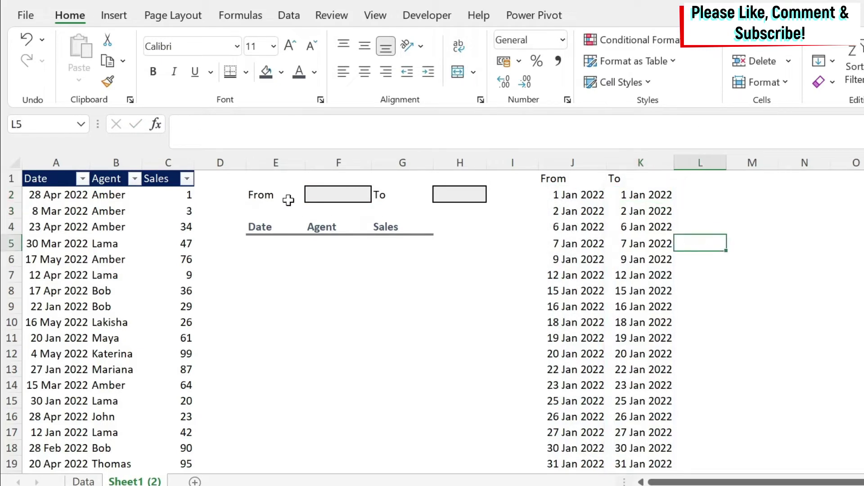
{"action": "left_click", "coordinate": [338, 195]}
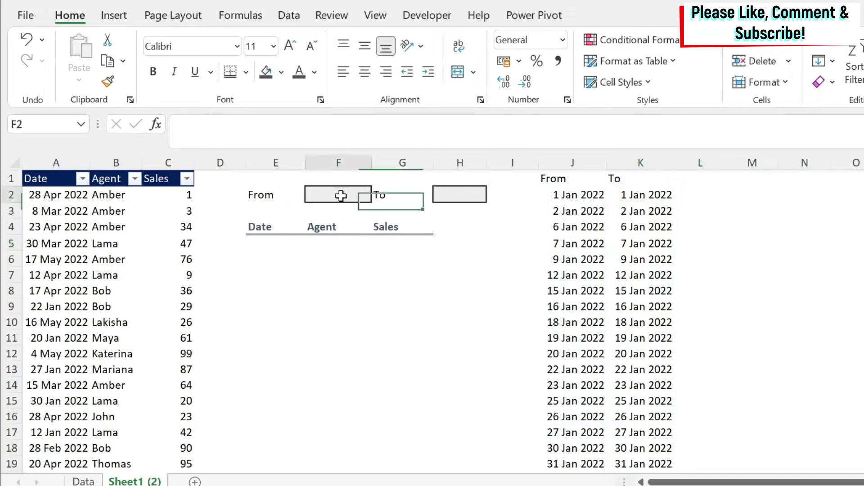
Give F2 a List data validation with source =$J$2#.
{"action": "left_click", "coordinate": [289, 16]}
{"action": "left_click", "coordinate": [673, 82]}
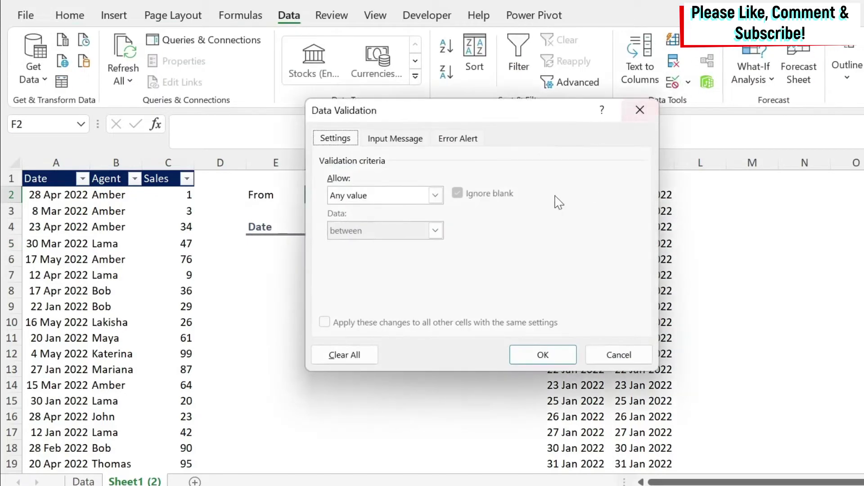
{"action": "left_click", "coordinate": [398, 195]}
{"action": "left_click", "coordinate": [356, 250]}
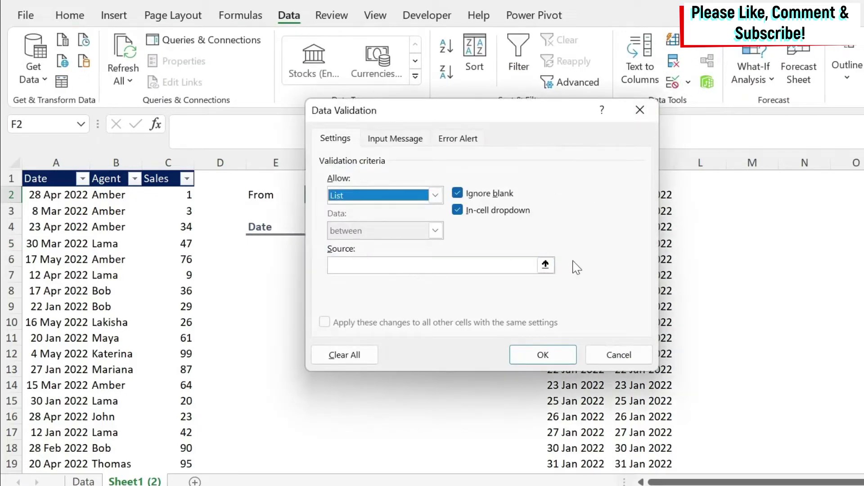
{"action": "left_click", "coordinate": [546, 265]}
{"action": "left_click", "coordinate": [569, 194]}
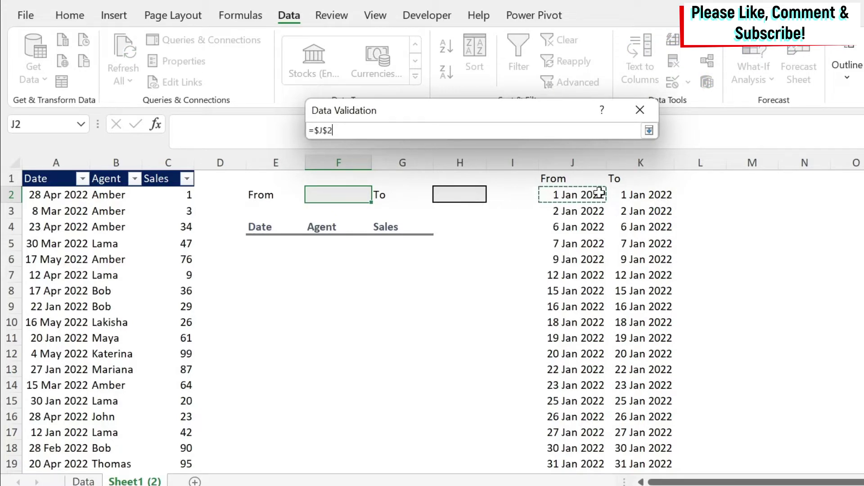
{"action": "type", "text": "#"}
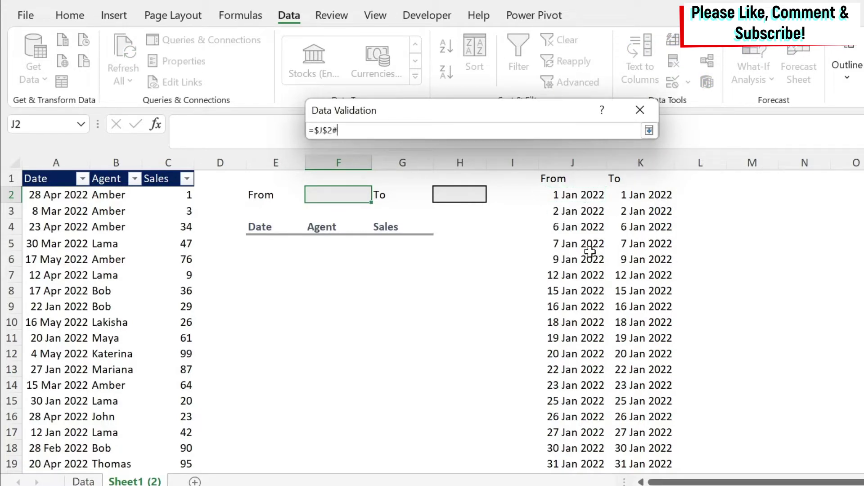
{"action": "left_click", "coordinate": [649, 130]}
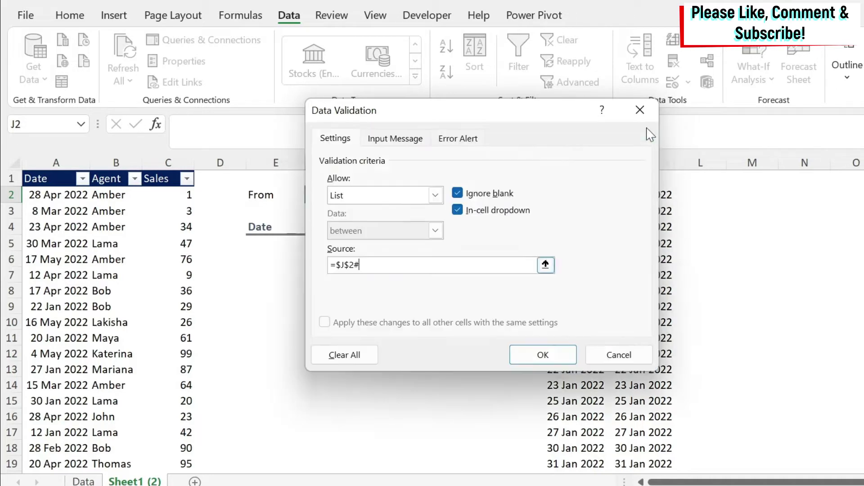
{"action": "left_click", "coordinate": [545, 358]}
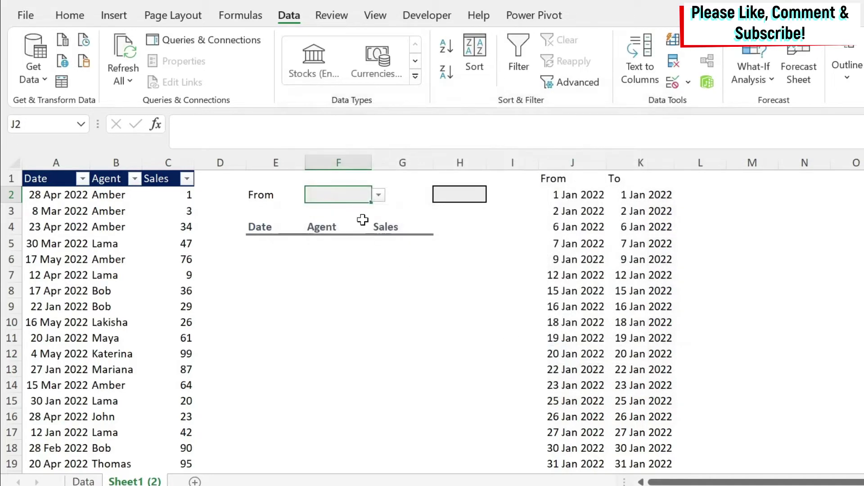
{"action": "left_click", "coordinate": [384, 196]}
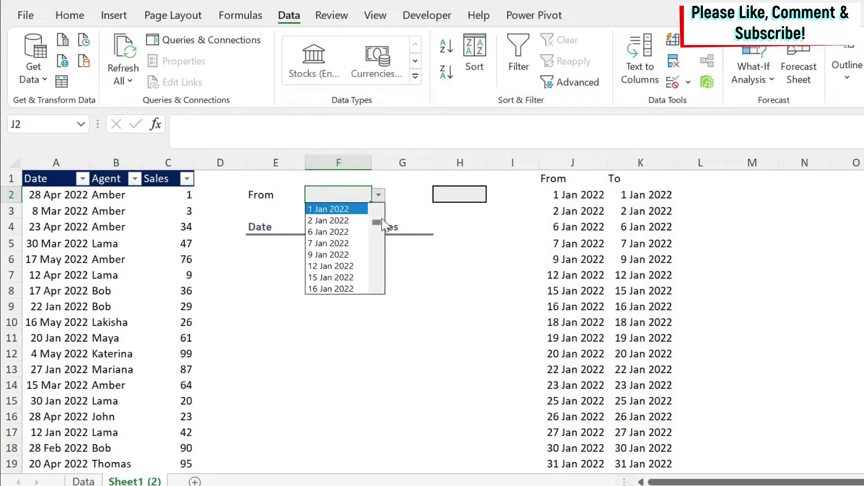
Give H2 a List data validation with source =$K$2#.
{"action": "left_click", "coordinate": [450, 189]}
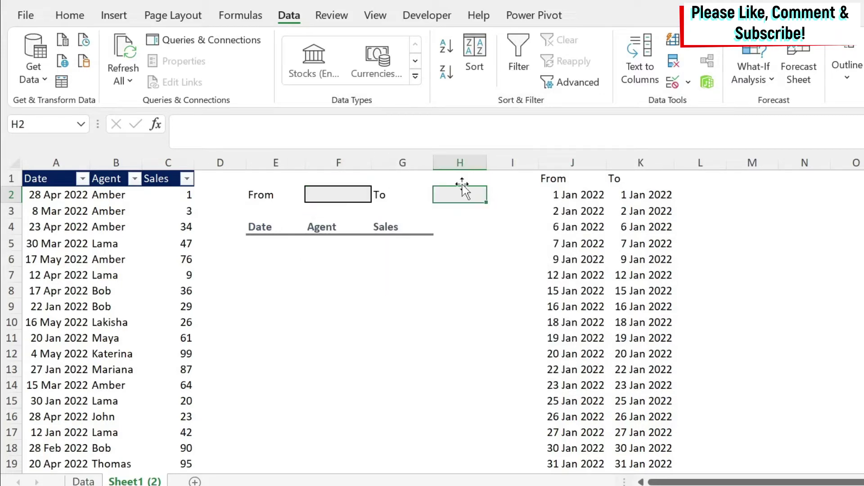
{"action": "left_click", "coordinate": [673, 84]}
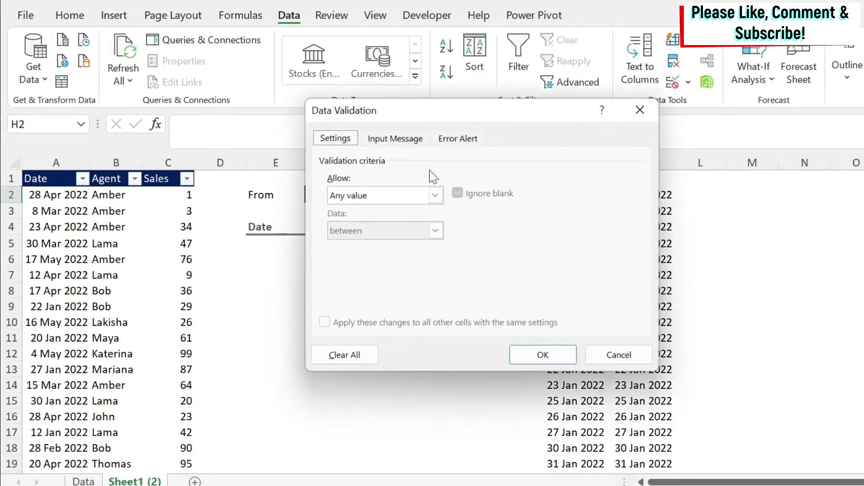
{"action": "left_click", "coordinate": [382, 197]}
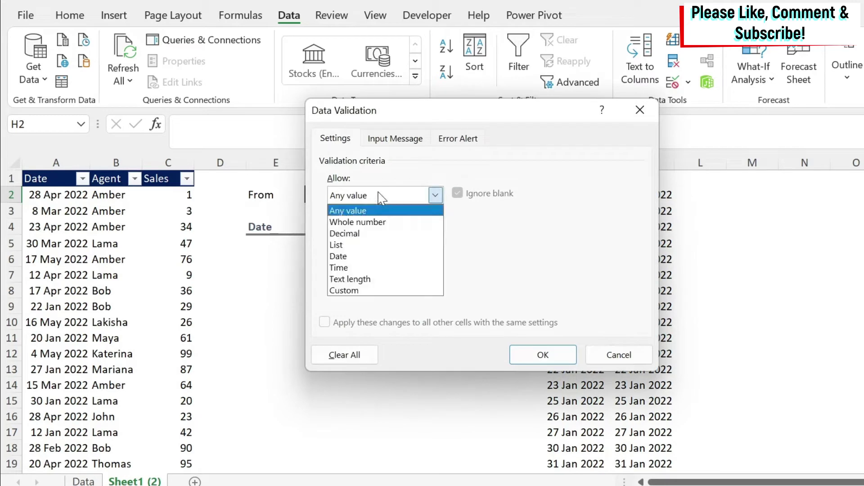
{"action": "left_click", "coordinate": [347, 245]}
{"action": "left_click", "coordinate": [545, 263]}
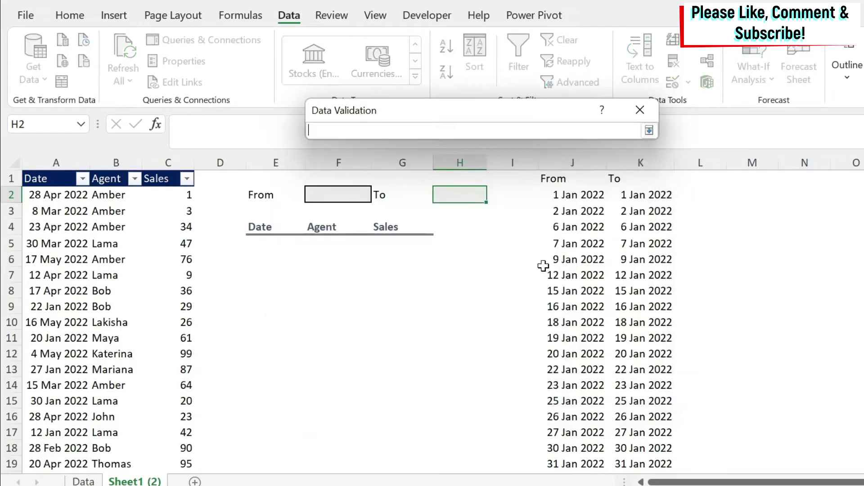
{"action": "left_click", "coordinate": [635, 198]}
{"action": "type", "text": "#"}
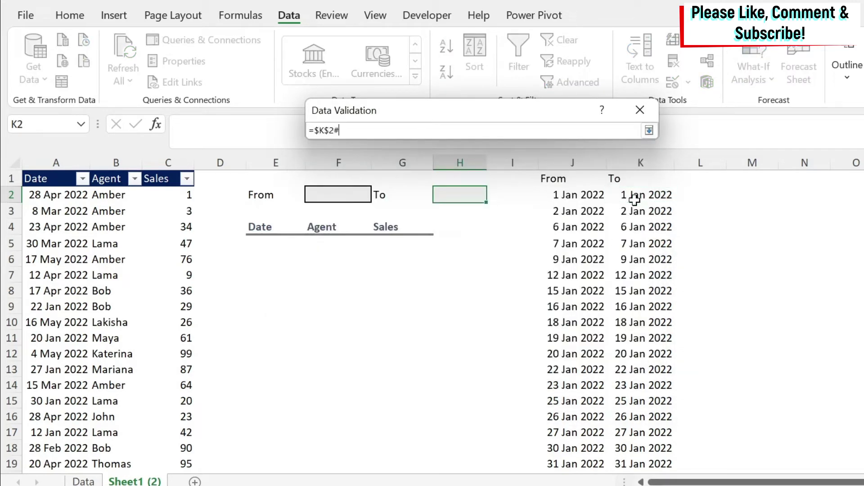
{"action": "left_click", "coordinate": [649, 131]}
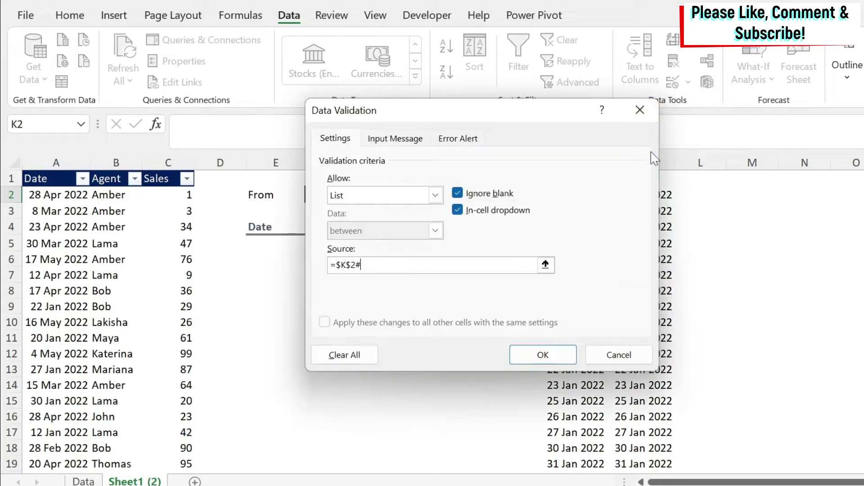
{"action": "left_click", "coordinate": [536, 355]}
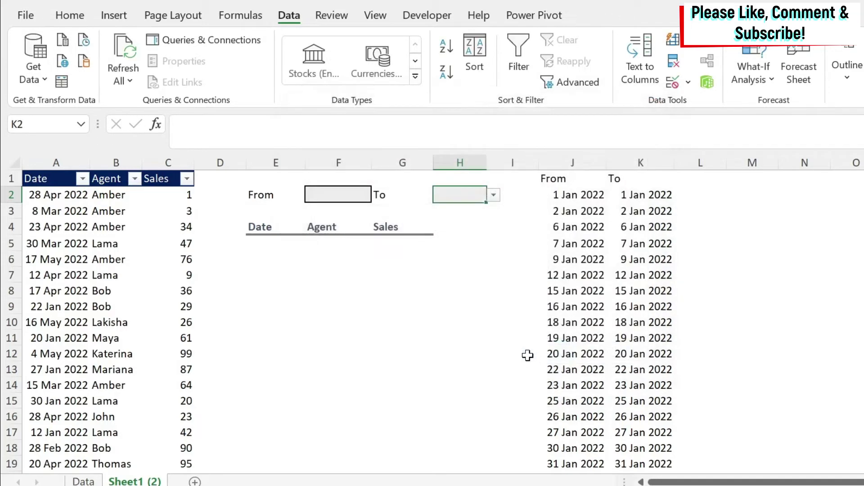
{"action": "left_click", "coordinate": [357, 194]}
Pick 2 Jan 2022 as the From date and 9 Jan 2022 as the To date.
{"action": "left_click", "coordinate": [379, 195]}
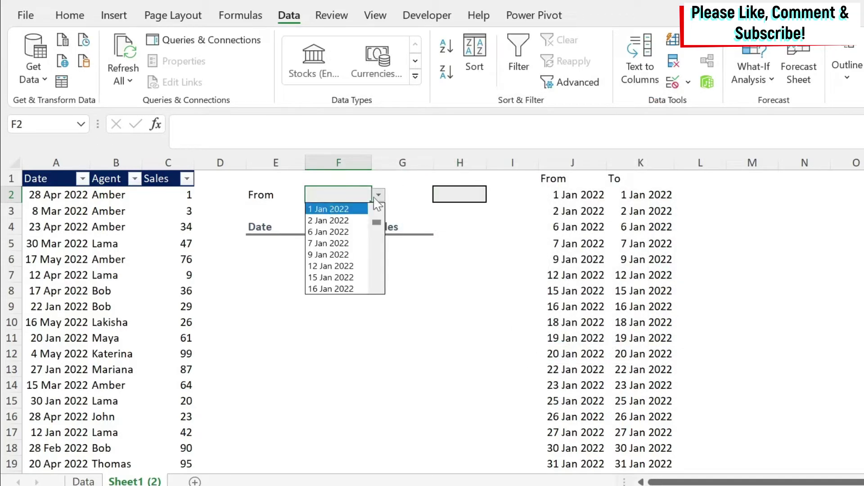
{"action": "left_click", "coordinate": [342, 221]}
{"action": "left_click", "coordinate": [464, 193]}
{"action": "left_click", "coordinate": [494, 195]}
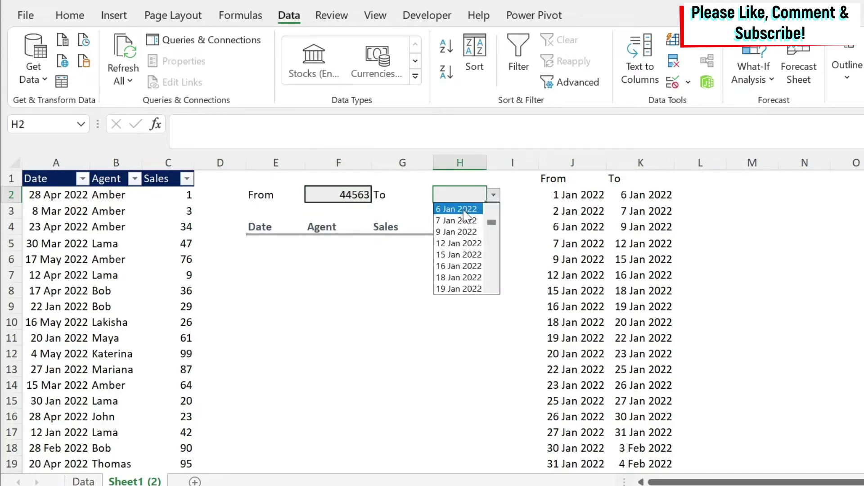
{"action": "left_click", "coordinate": [464, 237]}
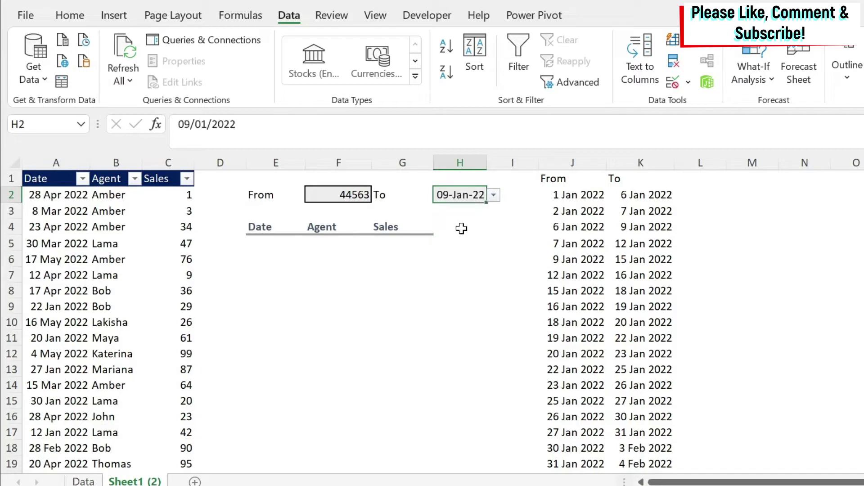
{"action": "left_click", "coordinate": [344, 195]}
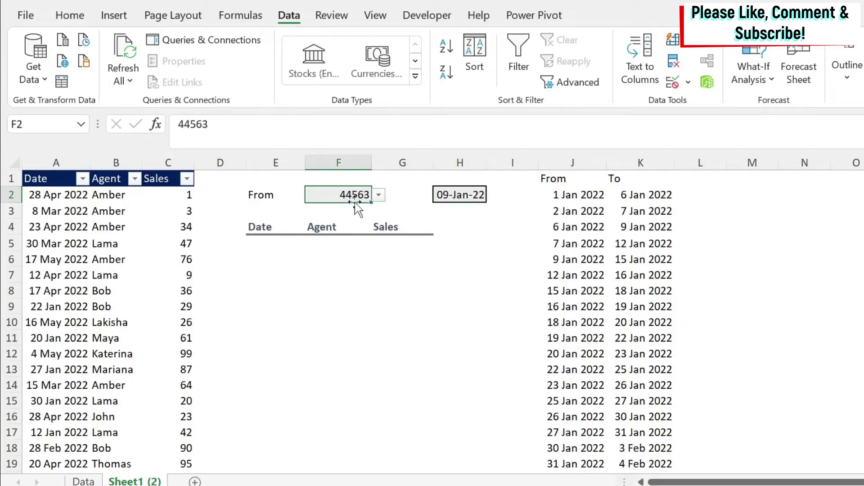
Copy H2's 09-Jan-22 date format onto F2 with Format Painter.
{"action": "left_click", "coordinate": [460, 195]}
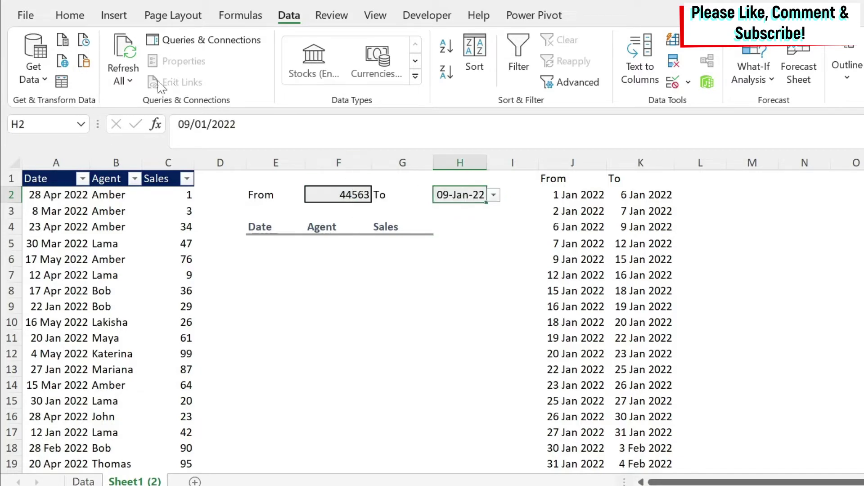
{"action": "left_click", "coordinate": [74, 18]}
{"action": "left_click", "coordinate": [108, 83]}
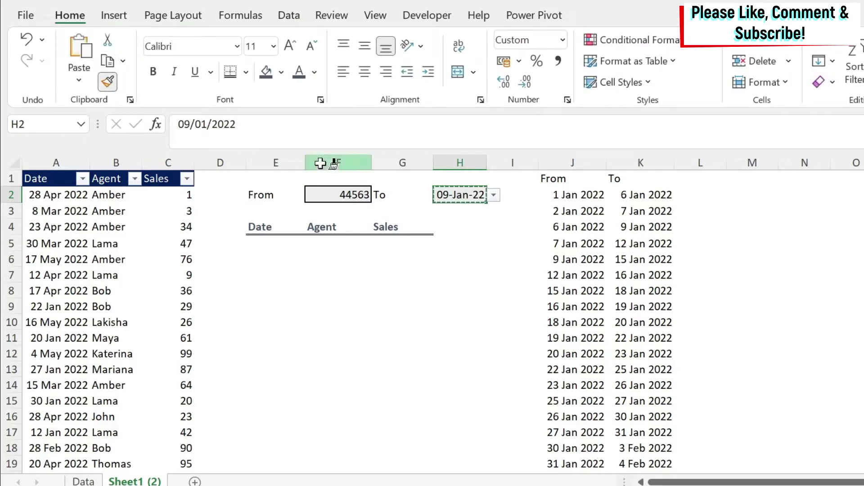
{"action": "left_click", "coordinate": [345, 194]}
{"action": "left_click", "coordinate": [419, 276]}
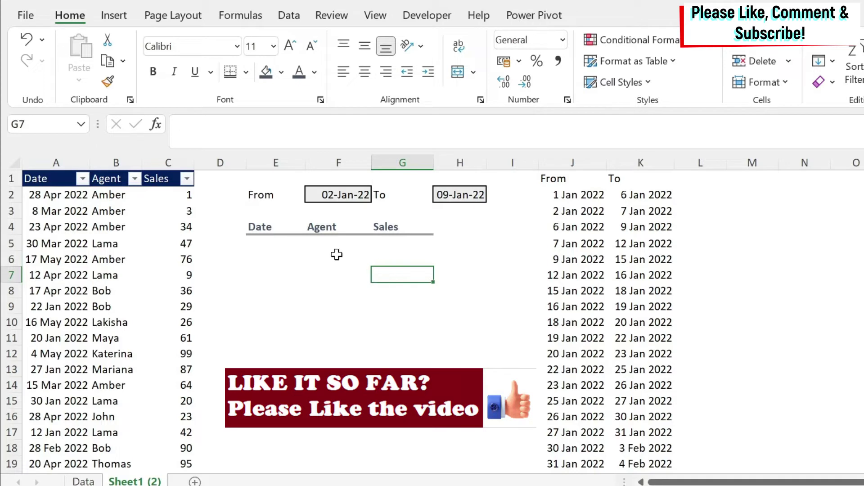
{"action": "left_click_drag", "start_coordinate": [269, 244], "coordinate": [406, 372]}
In E5 start =filter( with the whole Data table as the array.
{"action": "left_click", "coordinate": [282, 251]}
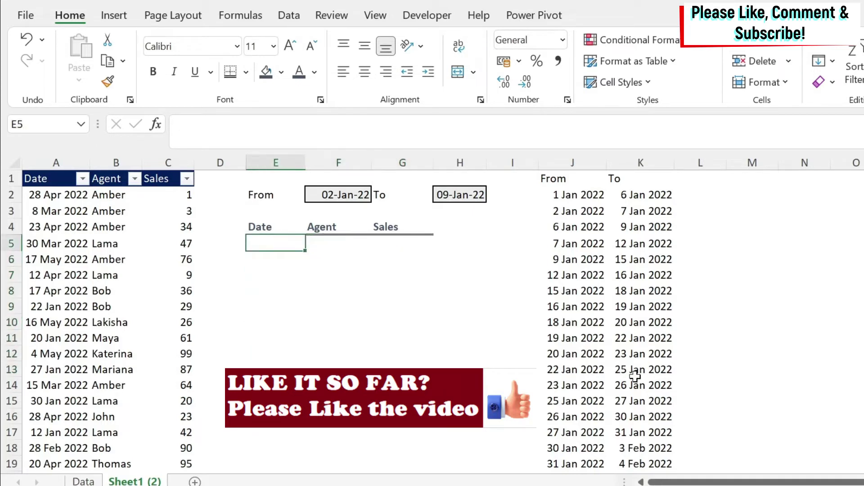
{"action": "type", "text": "=filter("}
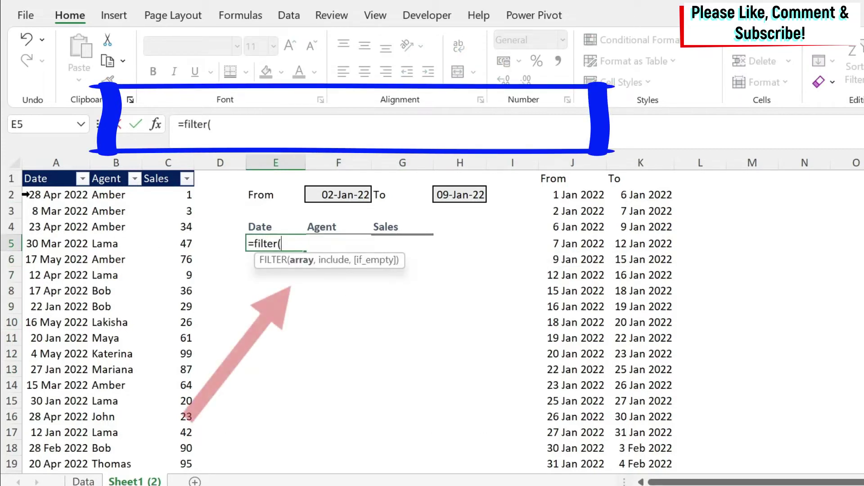
{"action": "left_click_drag", "start_coordinate": [25, 194], "coordinate": [169, 194]}
{"action": "key", "text": "ctrl+shift+Down"}
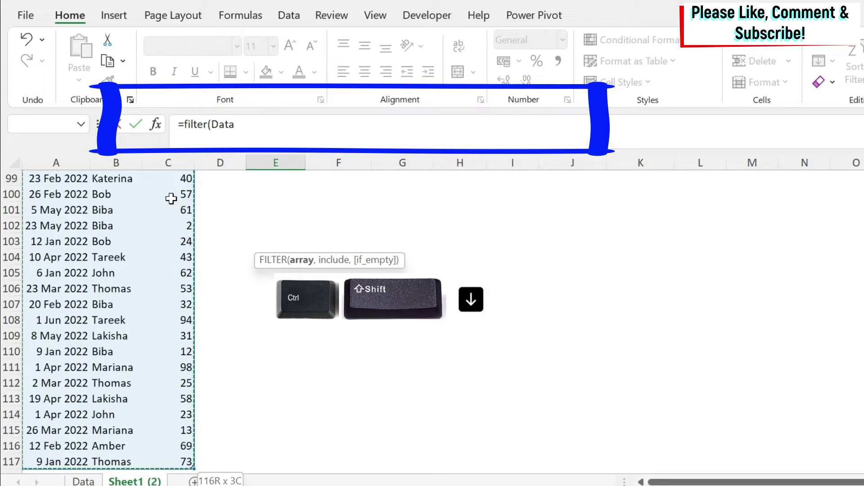
{"action": "type", "text": ","}
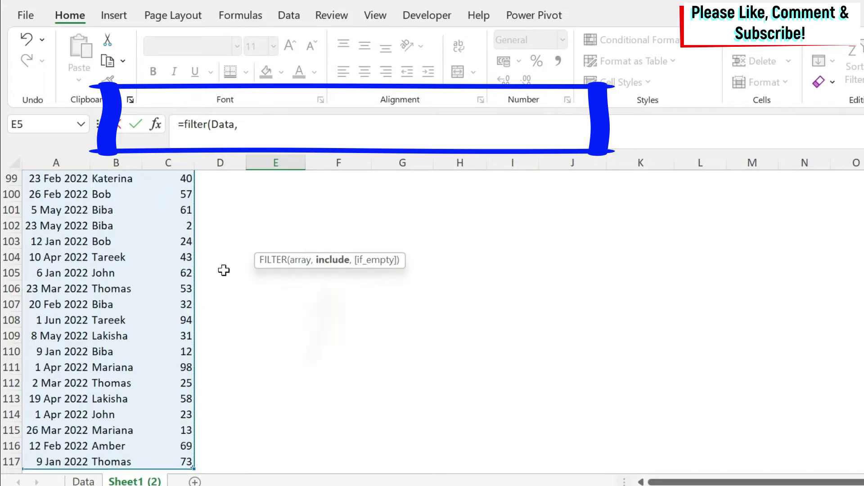
{"action": "scroll", "coordinate": [228, 276], "scroll_direction": "up", "scroll_amount": 11}
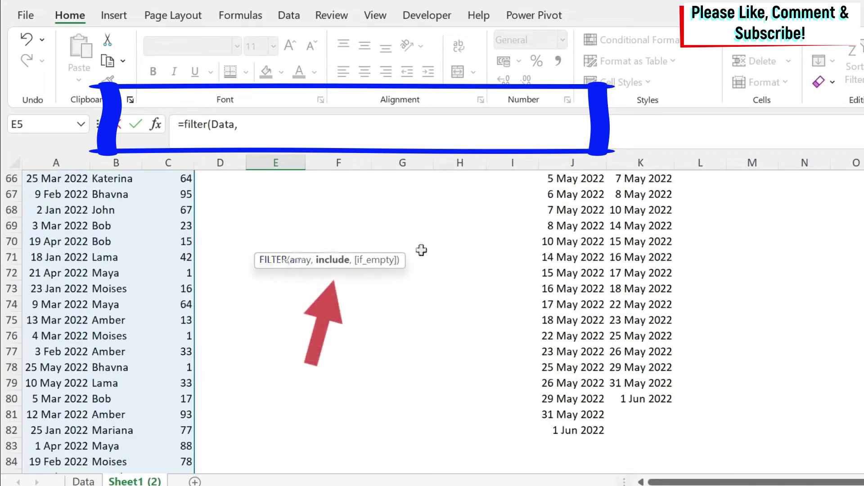
{"action": "scroll", "coordinate": [540, 259], "scroll_direction": "up", "scroll_amount": 5}
{"action": "scroll", "coordinate": [433, 315], "scroll_direction": "up", "scroll_amount": 17}
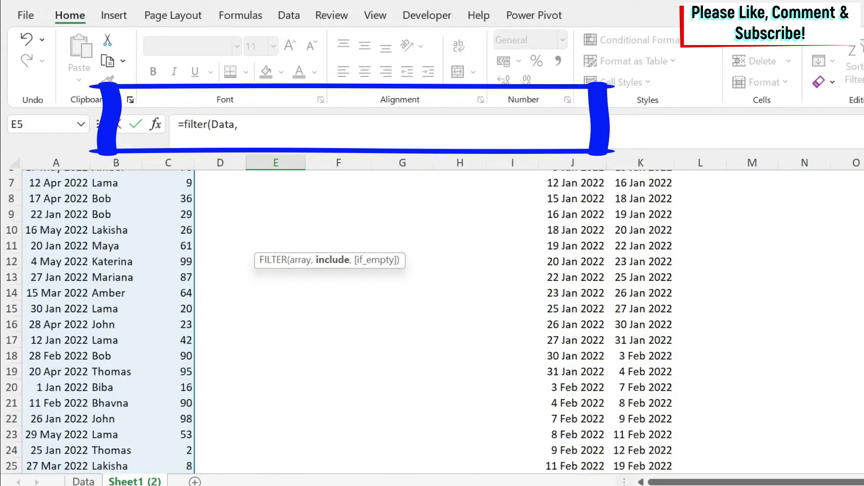
Add the condition (Data[Date]>=F2) to the FILTER formula.
{"action": "left_click", "coordinate": [301, 129]}
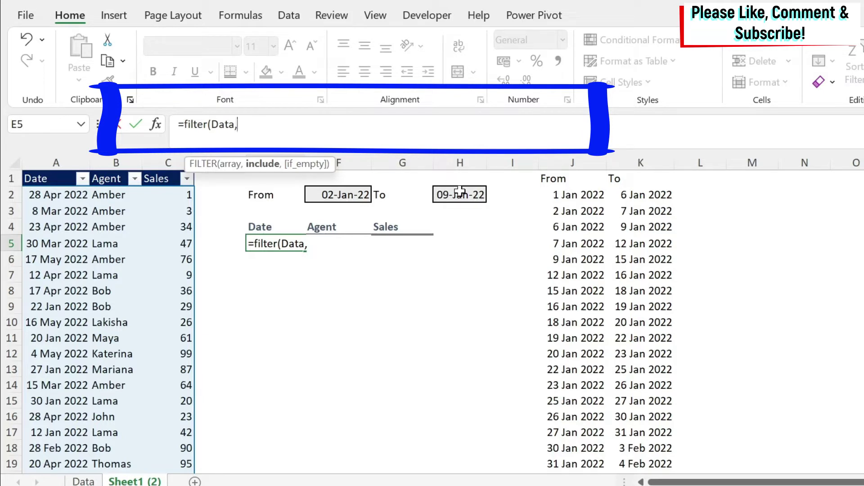
{"action": "type", "text": "("}
{"action": "left_click_drag", "start_coordinate": [45, 195], "coordinate": [50, 447]}
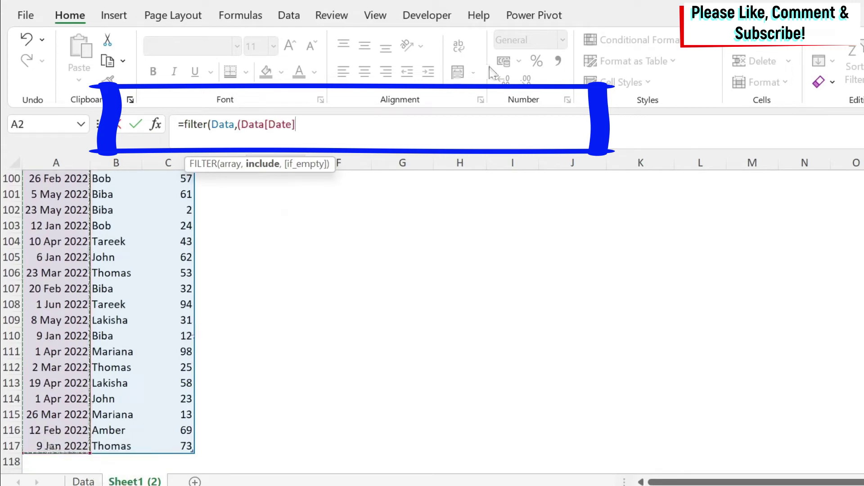
{"action": "type", "text": ">="}
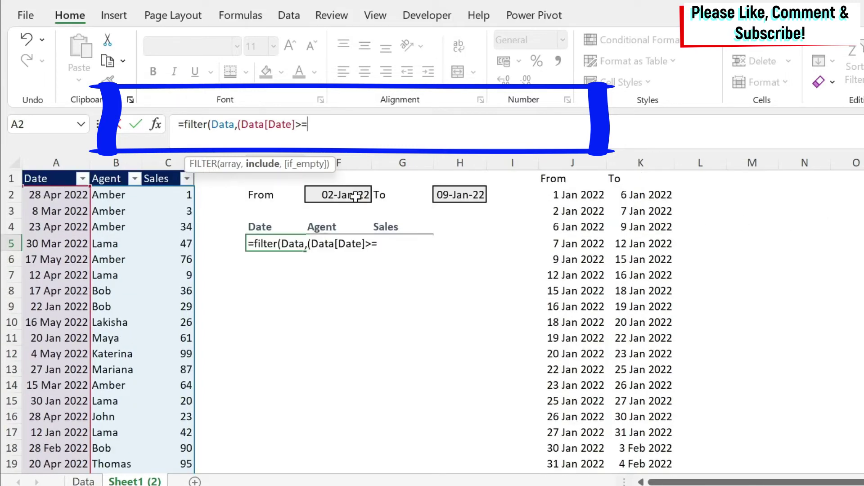
{"action": "left_click", "coordinate": [356, 196]}
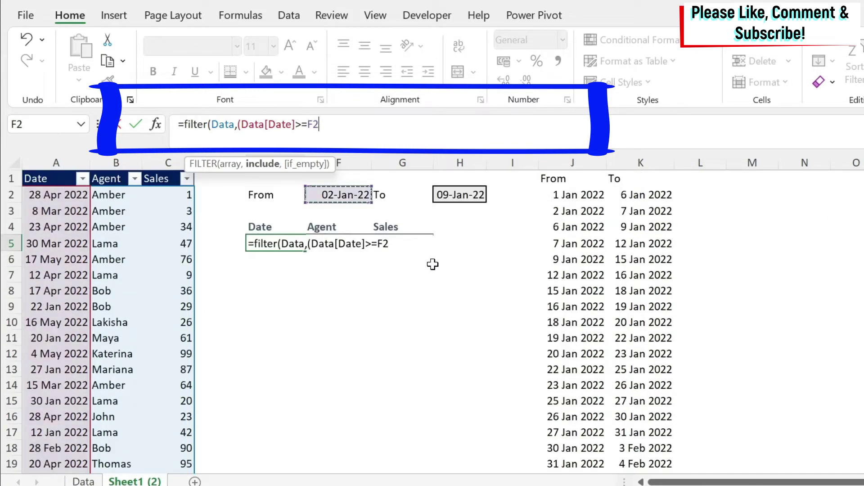
{"action": "type", "text": ")*("}
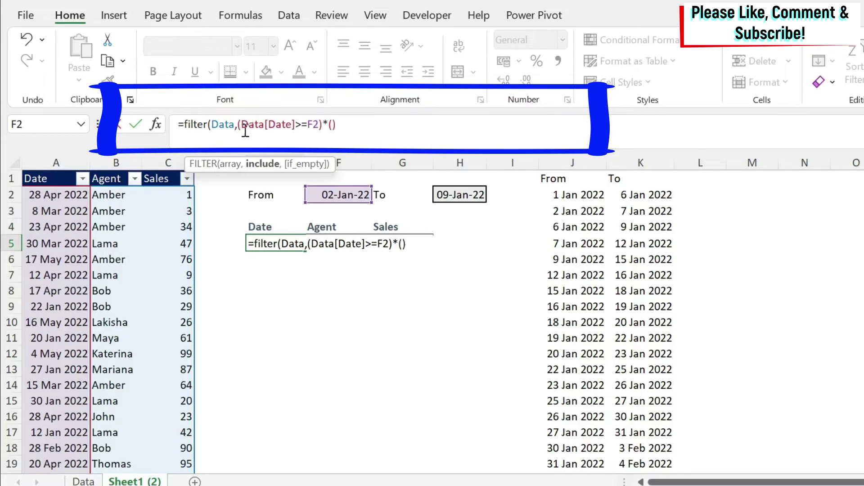
Finish E5 as =FILTER(Data,(Data[Date]>=F2)*(Data[Date]<=H2),"") using the From and To dates.
{"action": "left_click_drag", "start_coordinate": [245, 126], "coordinate": [315, 126]}
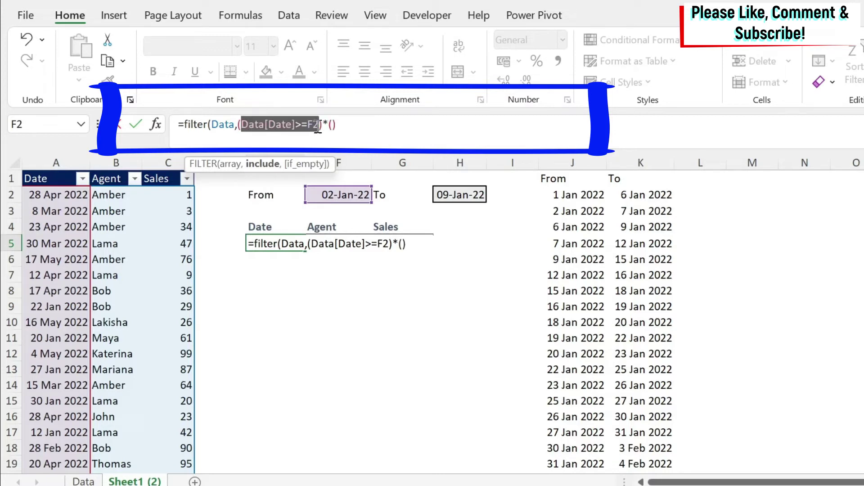
{"action": "key", "text": "ctrl+c"}
{"action": "left_click", "coordinate": [331, 125]}
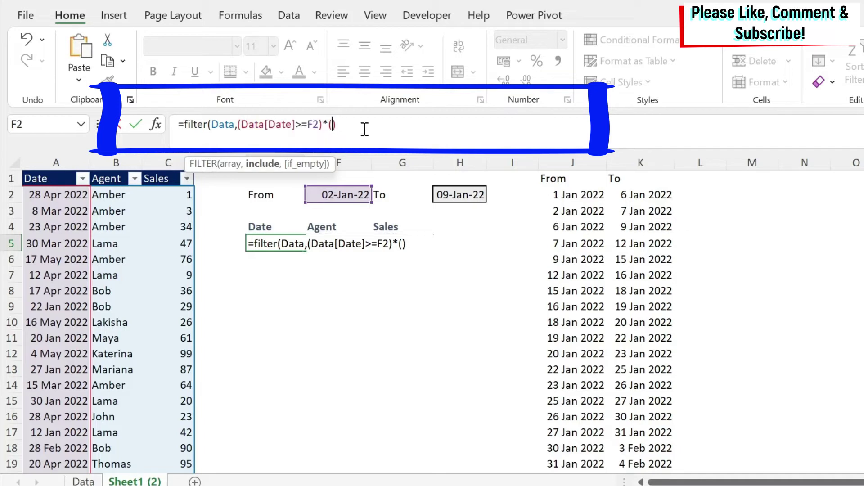
{"action": "key", "text": "ctrl+v"}
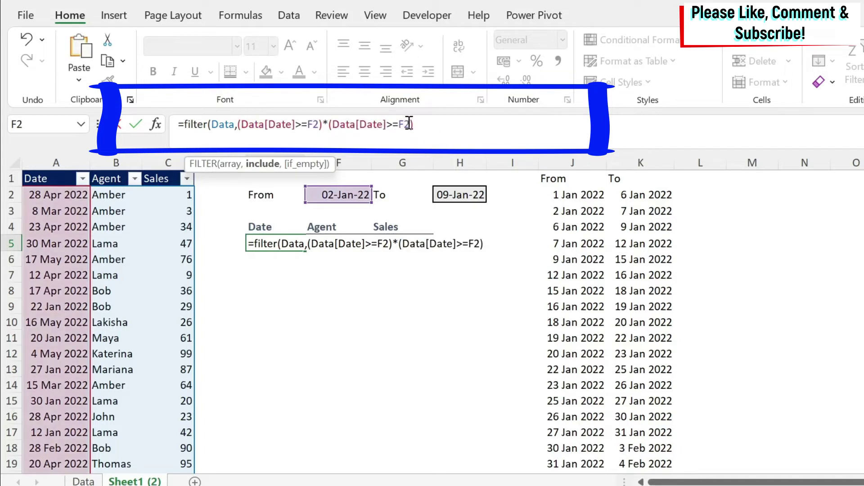
{"action": "key", "text": "BackSpace"}
{"action": "key", "text": "BackSpace"}
{"action": "key", "text": "BackSpace"}
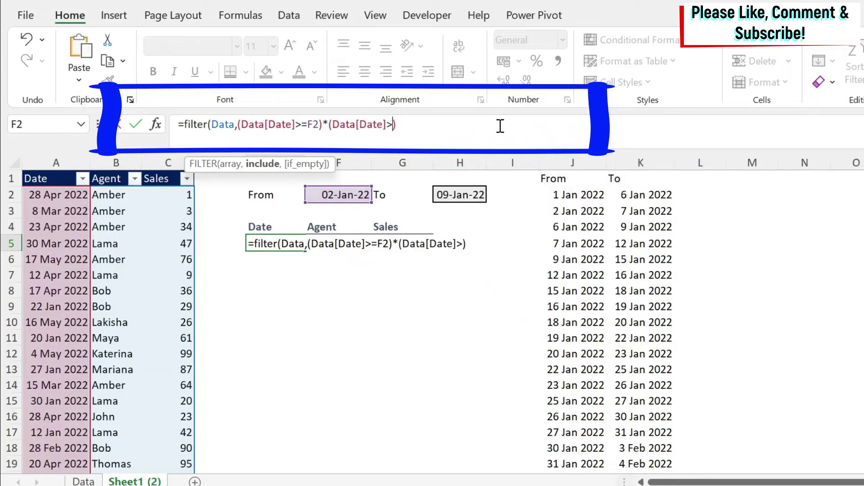
{"action": "type", "text": "="}
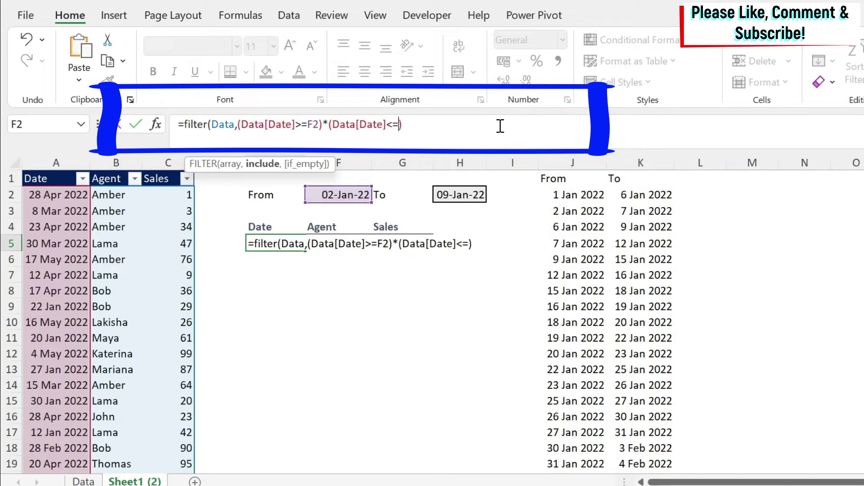
{"action": "left_click", "coordinate": [470, 192]}
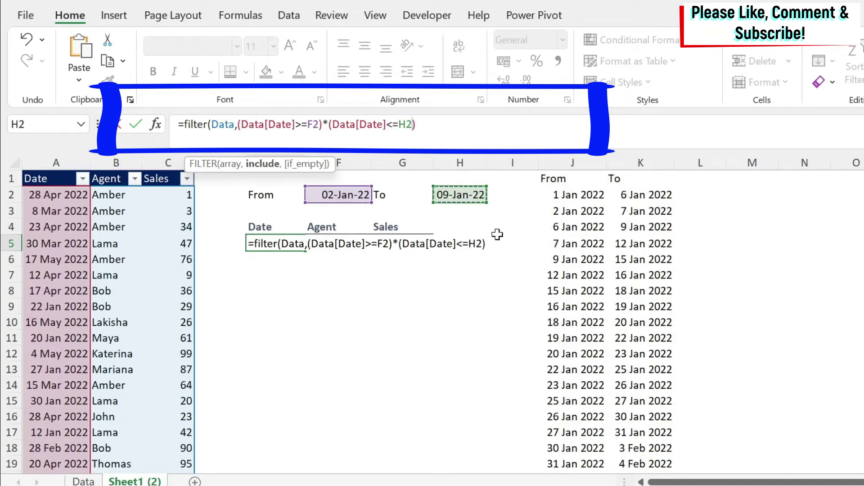
{"action": "left_click", "coordinate": [425, 127]}
{"action": "type", "text": ","}
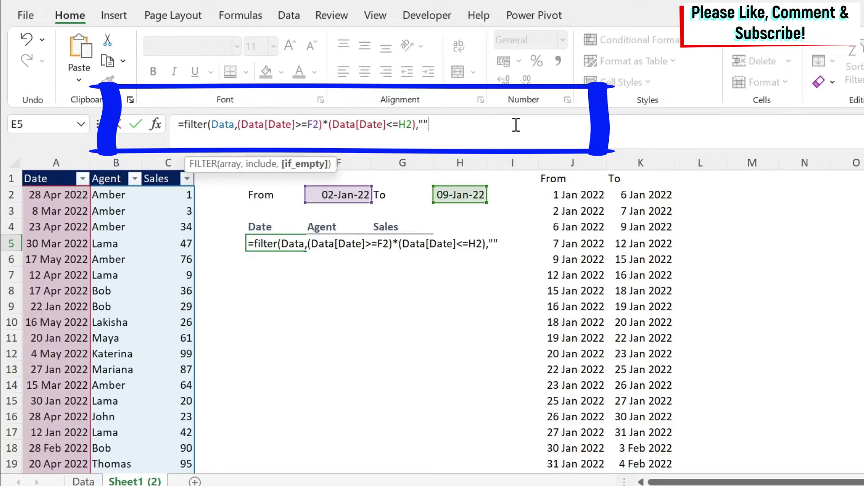
{"action": "type", "text": "\"\")"}
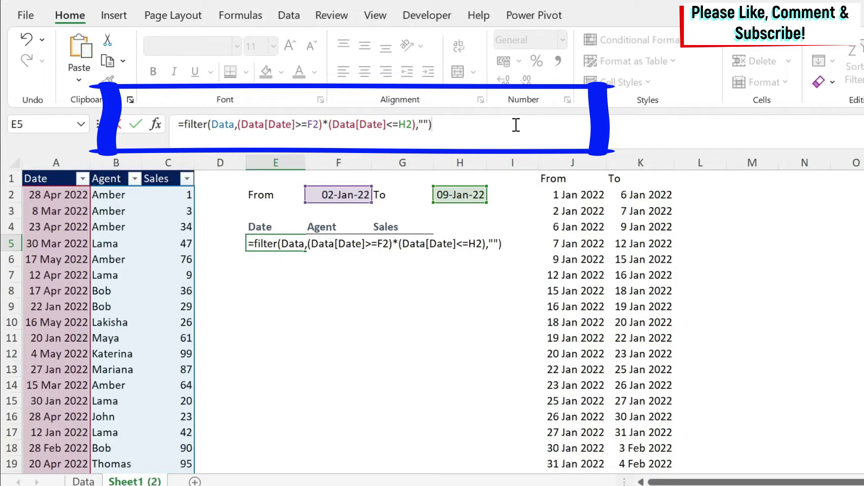
{"action": "key", "text": "Return"}
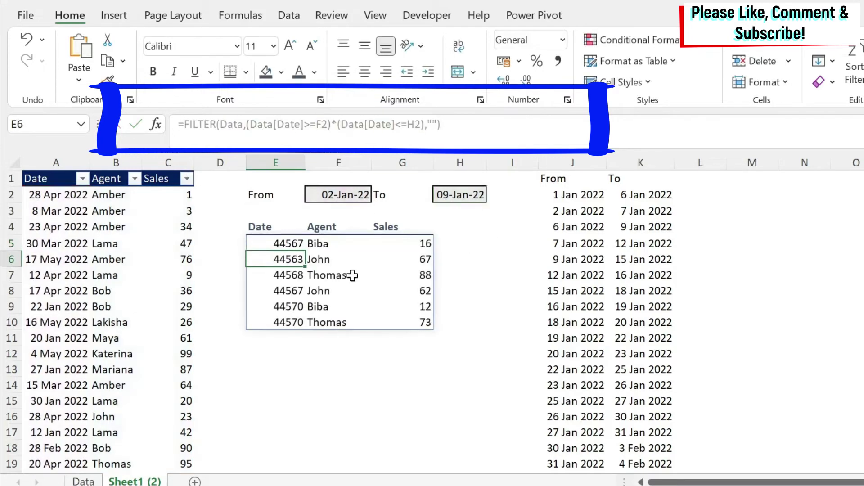
Format the spilled Date results in column E as '14 Mar 2012' style dates.
{"action": "left_click", "coordinate": [268, 238]}
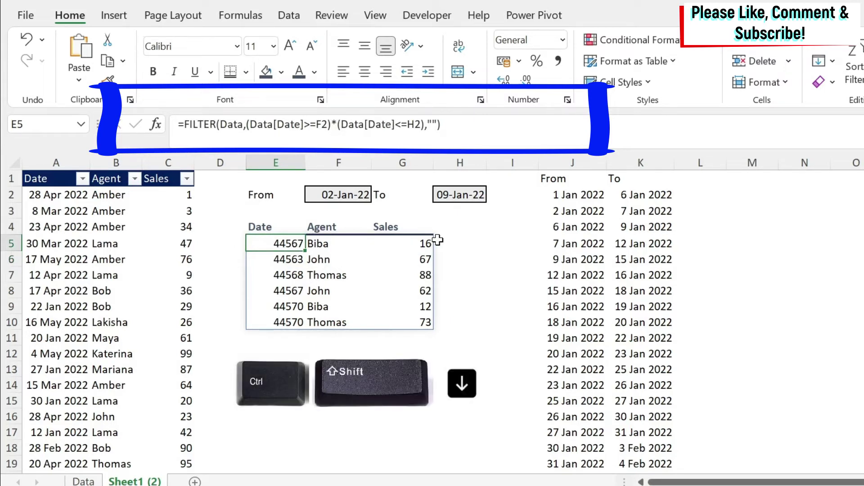
{"action": "key", "text": "ctrl+shift+Down"}
{"action": "key", "text": "ctrl+shift+Down"}
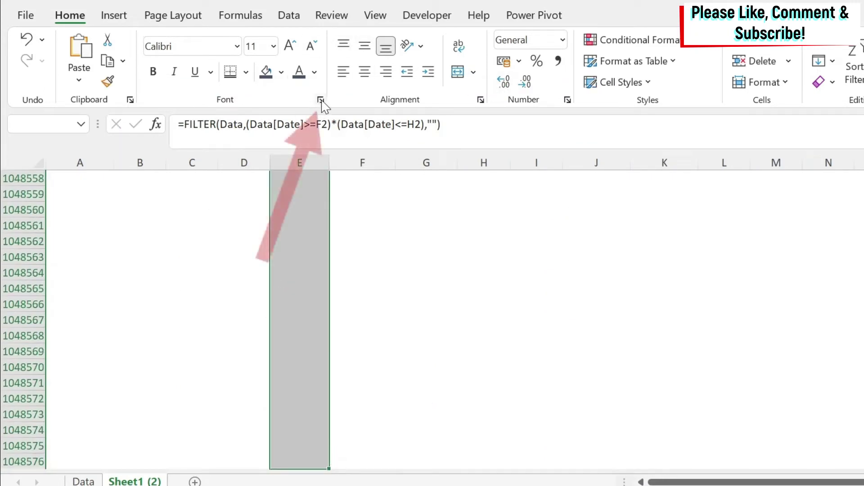
{"action": "left_click", "coordinate": [320, 100]}
{"action": "left_click", "coordinate": [302, 66]}
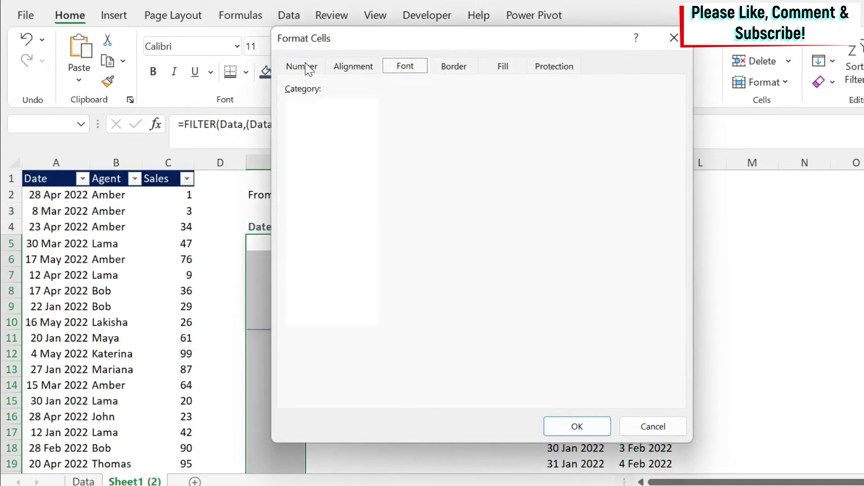
{"action": "left_click", "coordinate": [311, 150]}
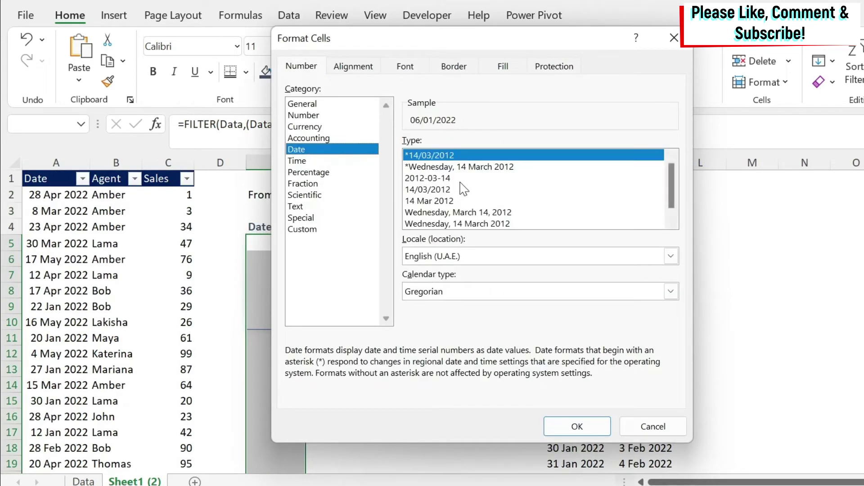
{"action": "left_click", "coordinate": [454, 200]}
{"action": "key", "text": "Return"}
Check the formatted results by selecting cells in and below the spilled range.
{"action": "left_click", "coordinate": [383, 401]}
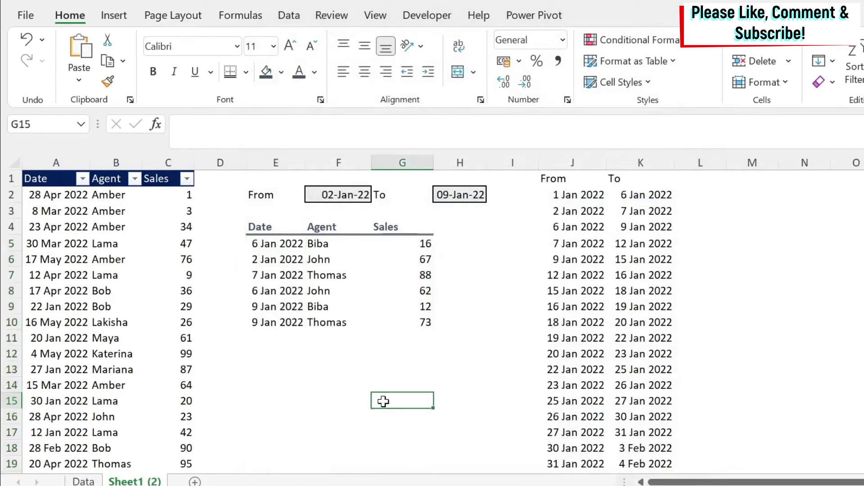
{"action": "left_click", "coordinate": [264, 387]}
{"action": "left_click", "coordinate": [401, 245]}
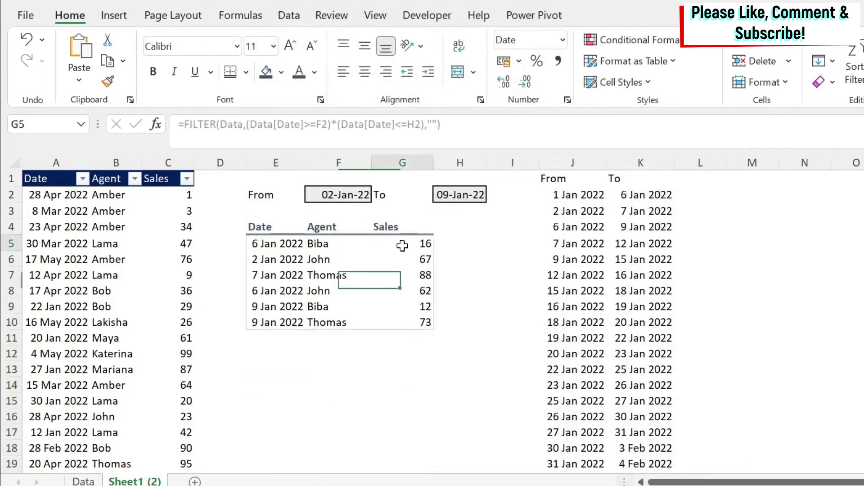
{"action": "left_click", "coordinate": [292, 238]}
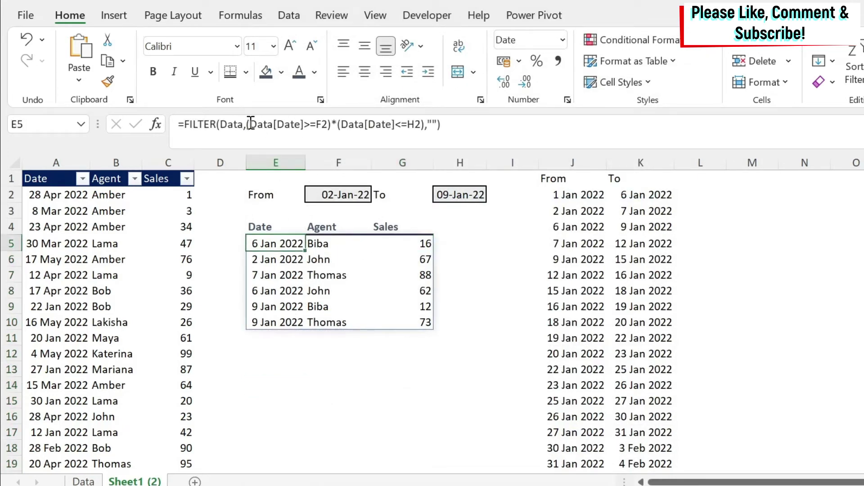
{"action": "left_click_drag", "start_coordinate": [248, 124], "coordinate": [331, 124]}
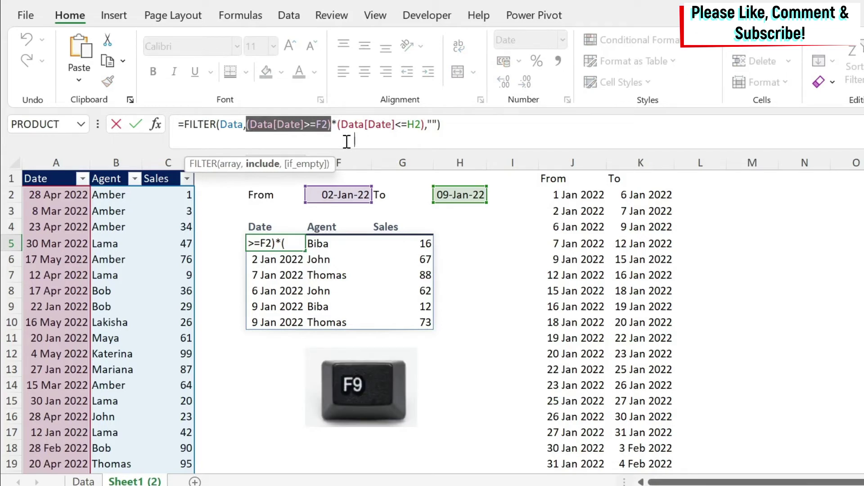
{"action": "key", "text": "F9"}
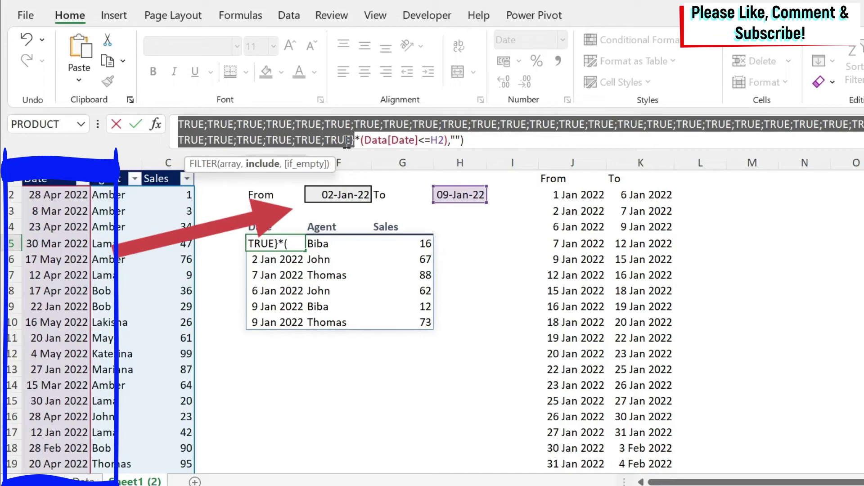
{"action": "key", "text": "Escape"}
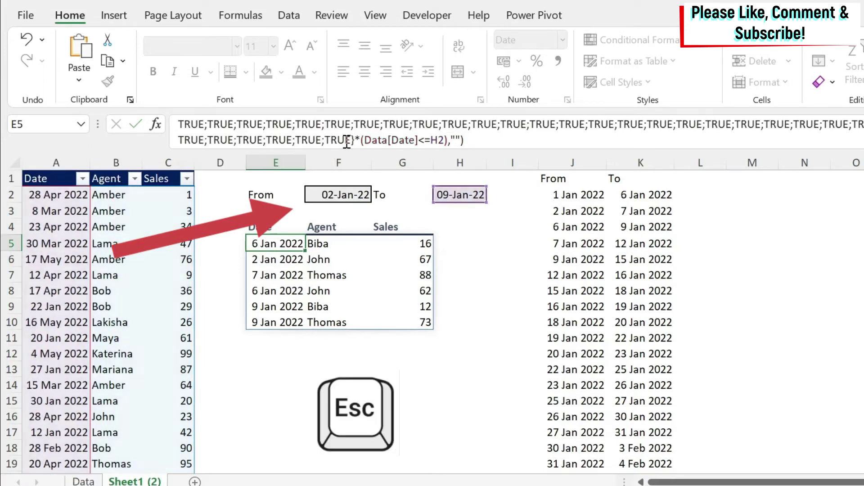
{"action": "left_click_drag", "start_coordinate": [338, 121], "coordinate": [426, 124]}
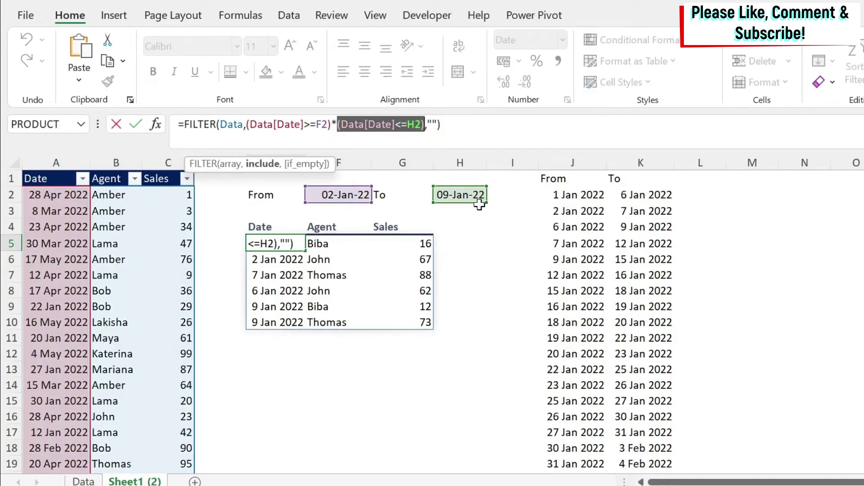
{"action": "key", "text": "F9"}
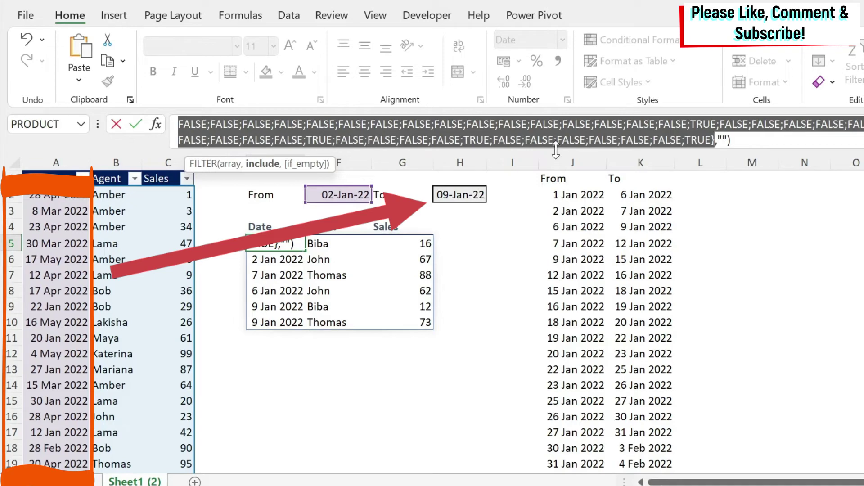
{"action": "key", "text": "Escape"}
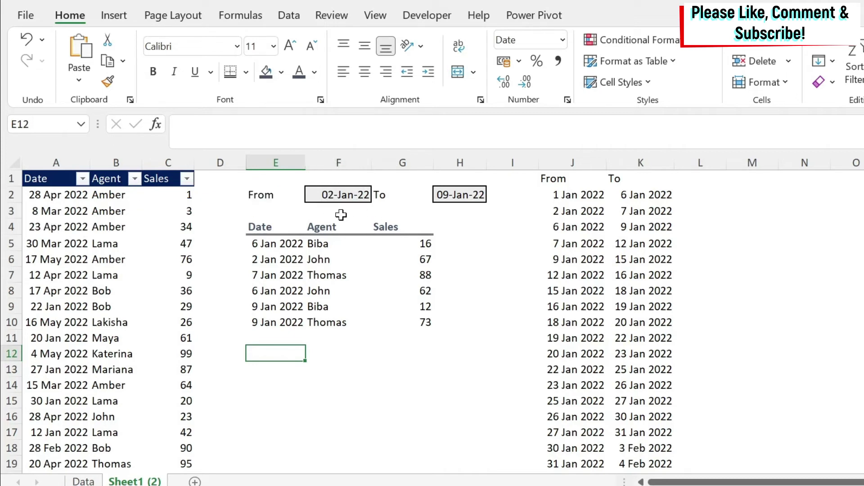
Enter TRUE and FALSE labels in E12:F12 with values 1 and 0 shown as numbers below.
{"action": "type", "text": "TRUE"}
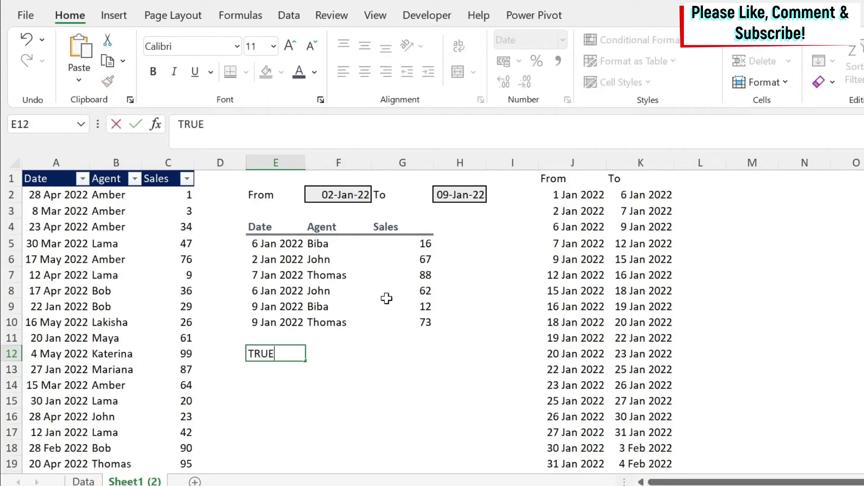
{"action": "key", "text": "Tab"}
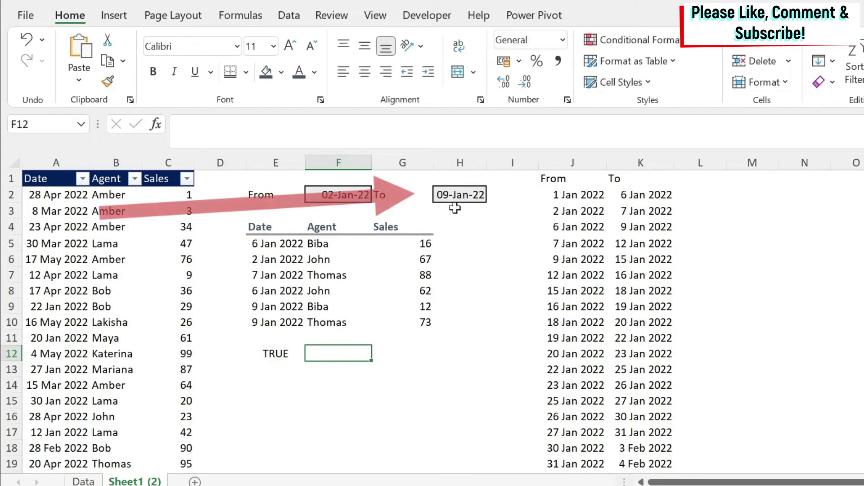
{"action": "key", "text": "F2"}
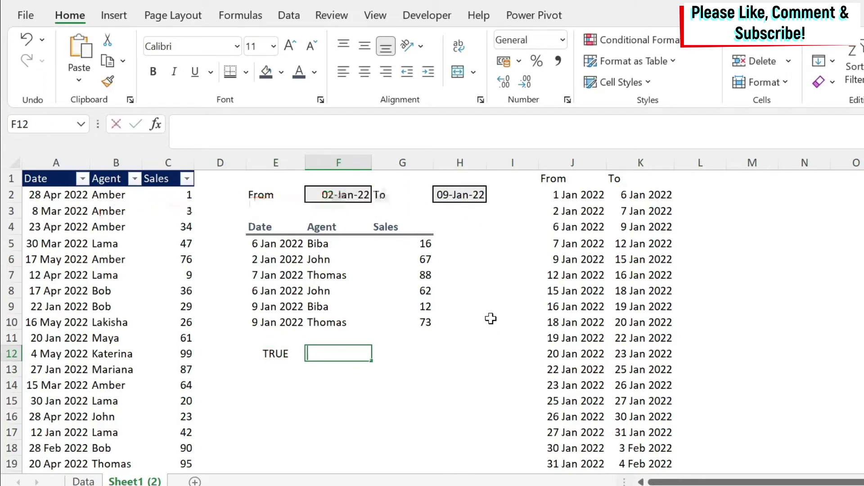
{"action": "type", "text": "F"}
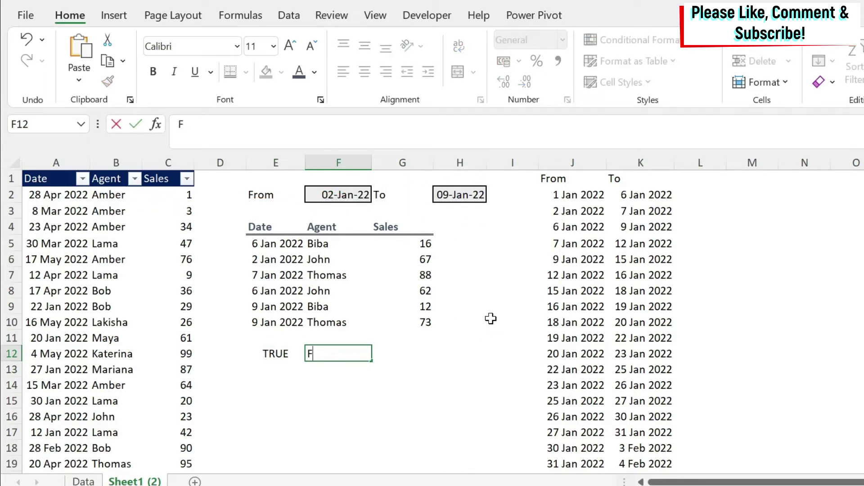
{"action": "type", "text": "ALSE"}
{"action": "key", "text": "Return"}
{"action": "key", "text": "Left"}
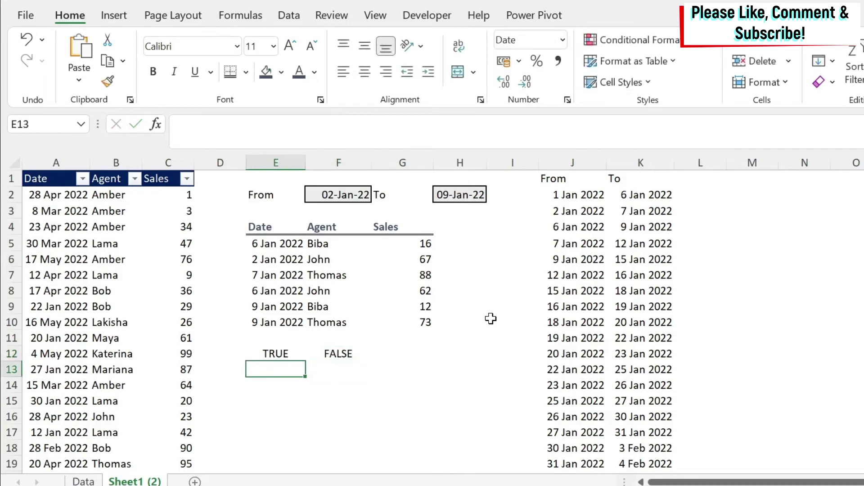
{"action": "type", "text": "1"}
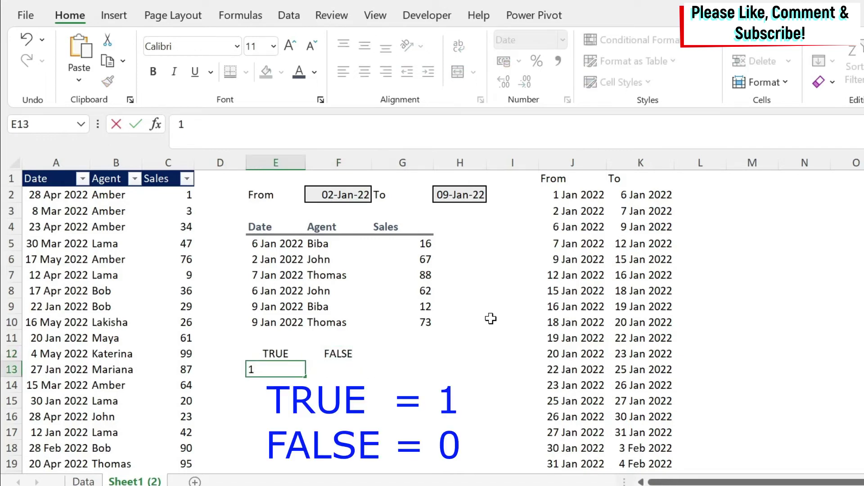
{"action": "key", "text": "Tab"}
{"action": "type", "text": "0"}
{"action": "key", "text": "shift+Tab"}
{"action": "key", "text": "shift+Right"}
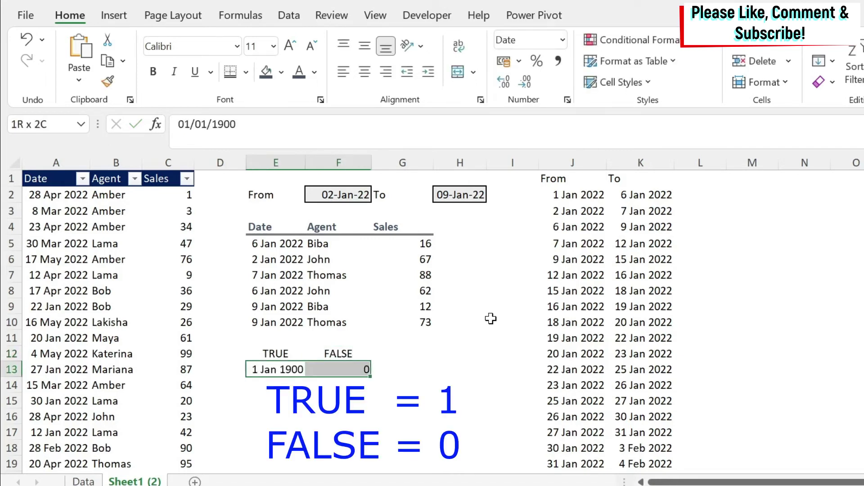
{"action": "left_click", "coordinate": [558, 60]}
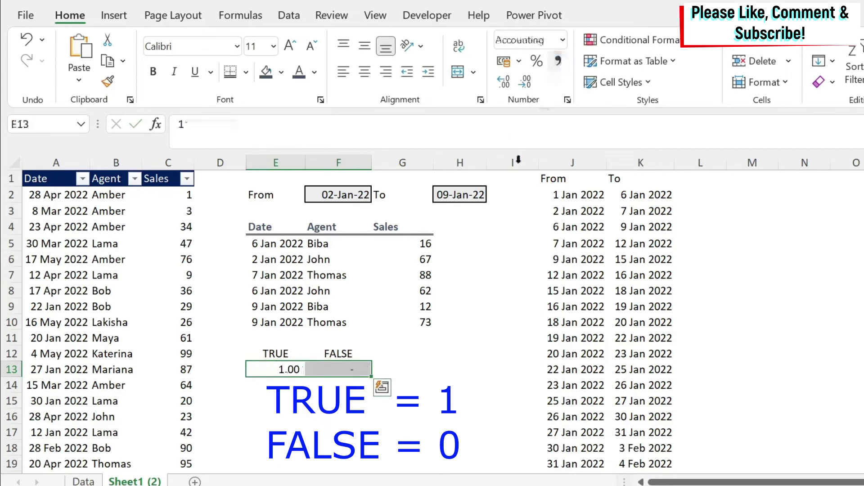
{"action": "left_click", "coordinate": [413, 377]}
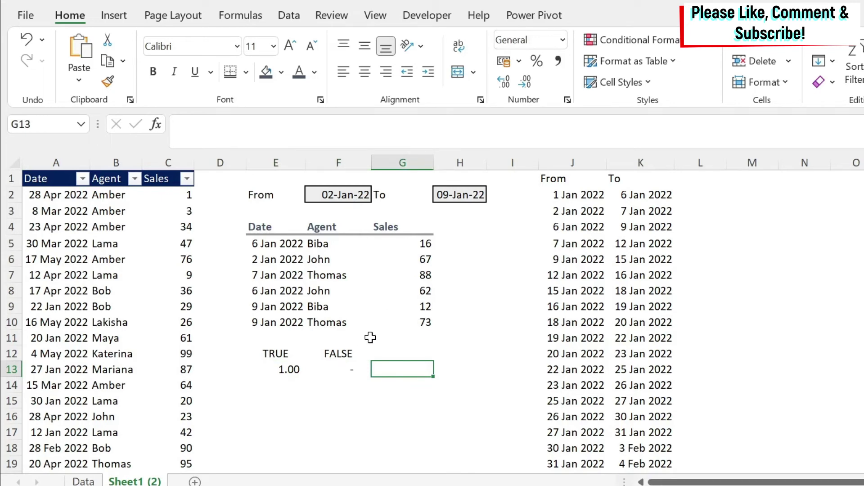
Enter =E13*F13 in G13, which returns 0.
{"action": "type", "text": "="}
{"action": "key", "text": "Left"}
{"action": "key", "text": "Left"}
{"action": "type", "text": "*"}
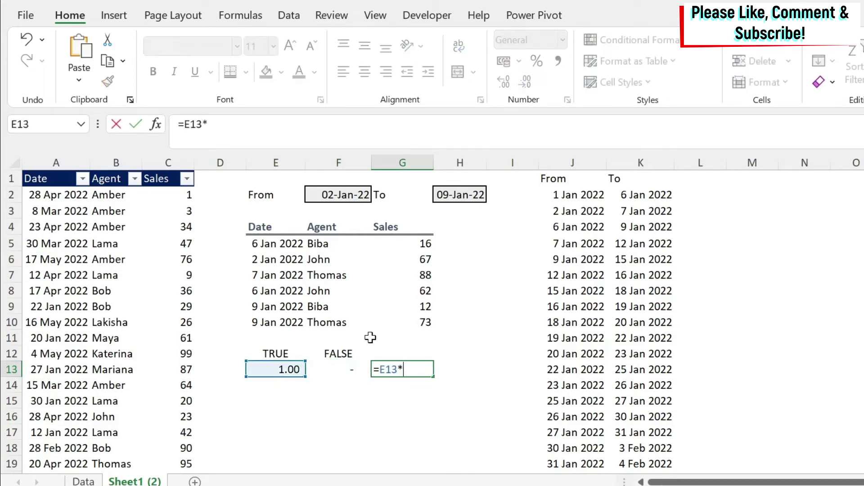
{"action": "key", "text": "Left"}
{"action": "key", "text": "Return"}
{"action": "key", "text": "Up"}
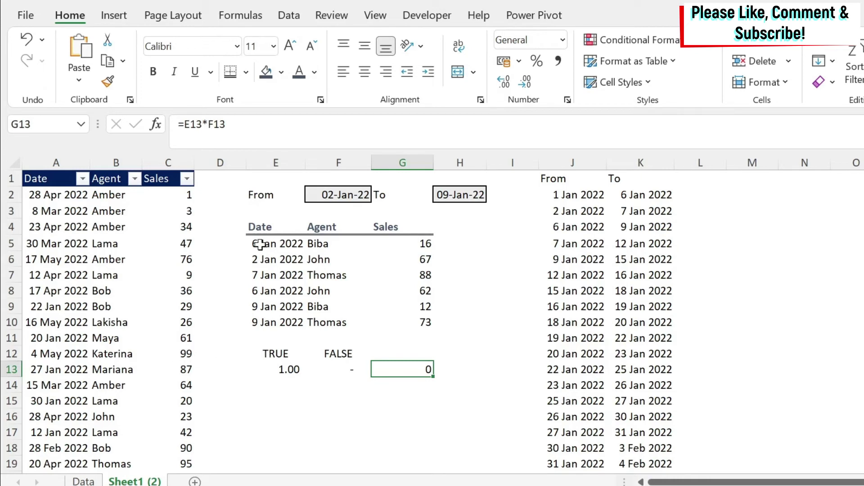
Enter 1 in both E14 and F14.
{"action": "left_click", "coordinate": [281, 244]}
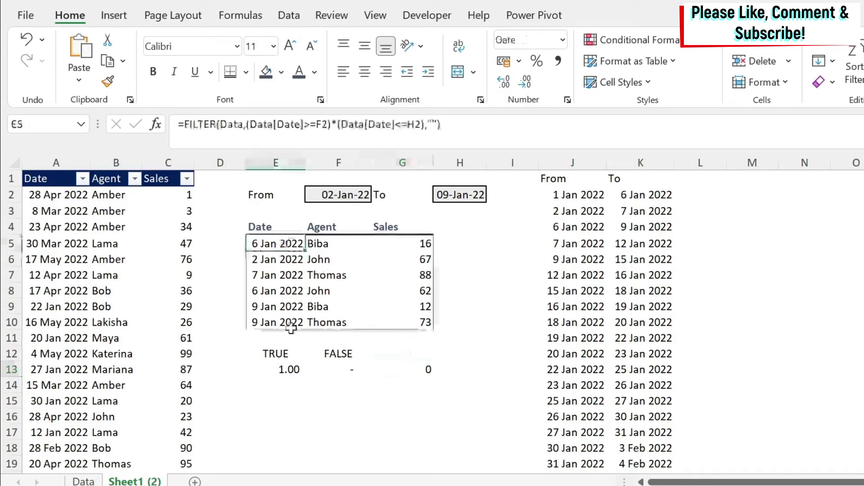
{"action": "left_click", "coordinate": [286, 387]}
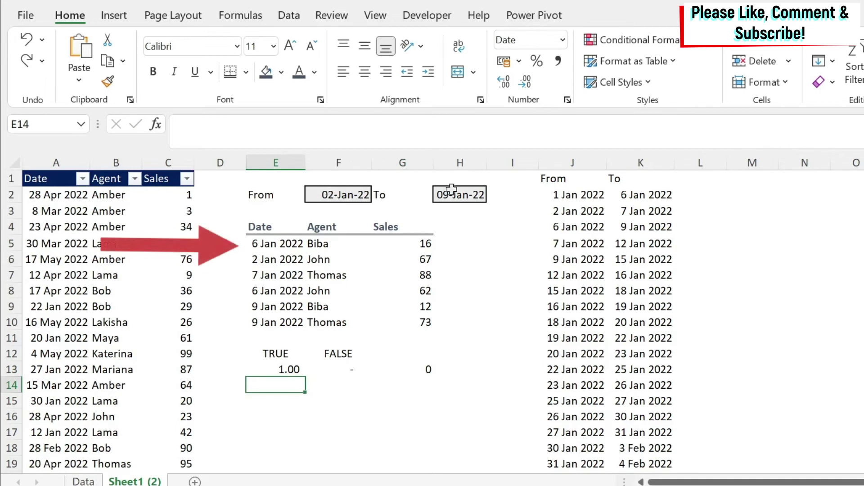
{"action": "type", "text": "1"}
{"action": "key", "text": "Tab"}
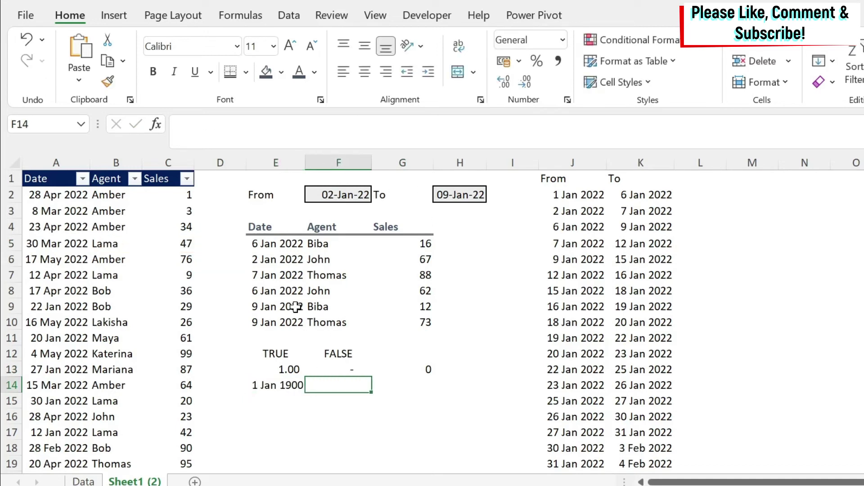
{"action": "type", "text": "1"}
{"action": "key", "text": "Tab"}
{"action": "key", "text": "shift+Tab"}
Copy E13's number format to E14 and fill the multiplication down to G14, giving 1.
{"action": "left_click", "coordinate": [270, 368]}
{"action": "left_click", "coordinate": [107, 82]}
{"action": "left_click", "coordinate": [270, 386]}
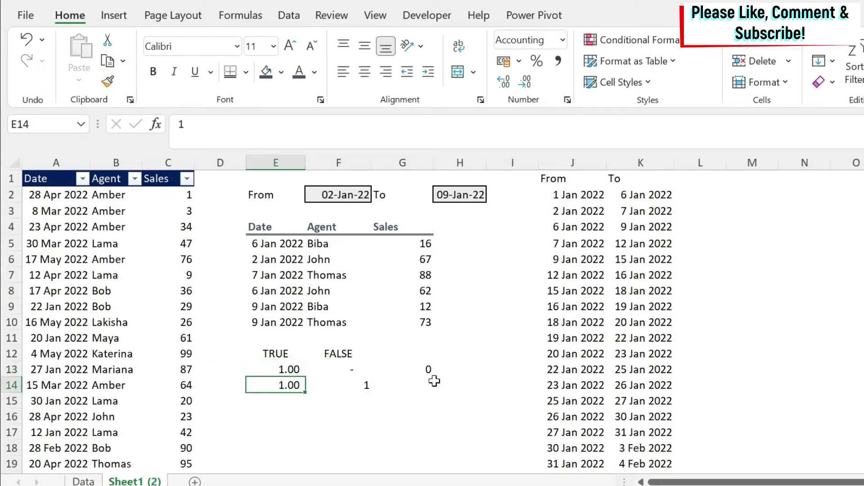
{"action": "mouse_move", "coordinate": [434, 382]}
{"action": "left_mouse_down"}
{"action": "mouse_move", "coordinate": [432, 362]}
{"action": "mouse_move", "coordinate": [432, 390]}
{"action": "left_mouse_up"}
{"action": "left_click", "coordinate": [430, 370]}
{"action": "left_click", "coordinate": [421, 387]}
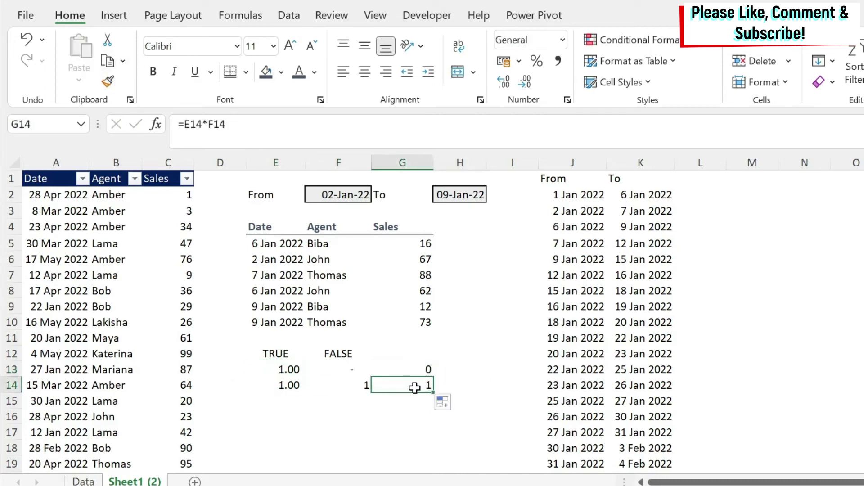
Clear the TRUE/FALSE test rows D12:G18 beneath the filtered results.
{"action": "left_click_drag", "start_coordinate": [251, 243], "coordinate": [399, 326]}
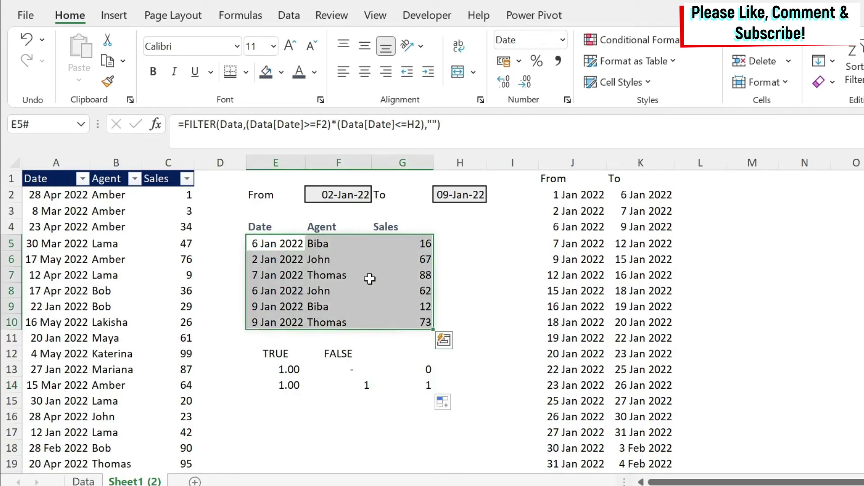
{"action": "left_click", "coordinate": [246, 354]}
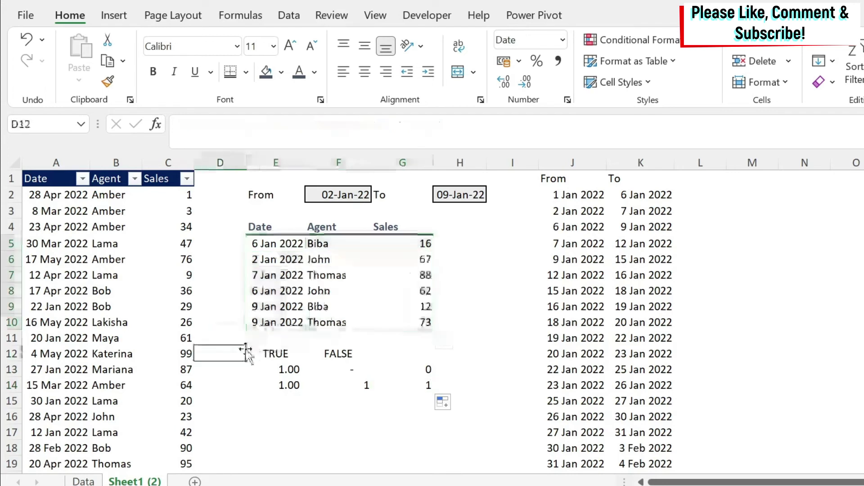
{"action": "left_click_drag", "start_coordinate": [246, 357], "coordinate": [441, 450]}
{"action": "key", "text": "Delete"}
{"action": "left_click", "coordinate": [448, 340]}
Append a Data row dated 2 Jan 2022, agent John, sales 123, and confirm it appears in the results.
{"action": "left_click", "coordinate": [89, 311]}
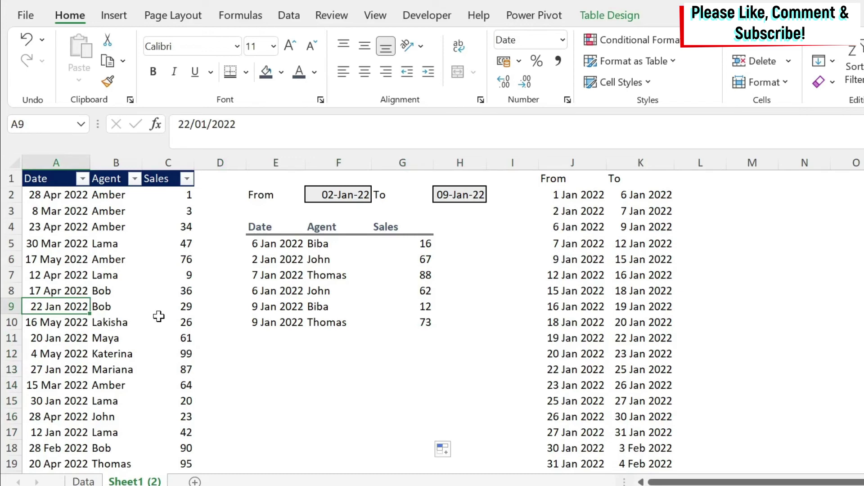
{"action": "key", "text": "ctrl+Down"}
{"action": "key", "text": "Down"}
{"action": "type", "text": "2"}
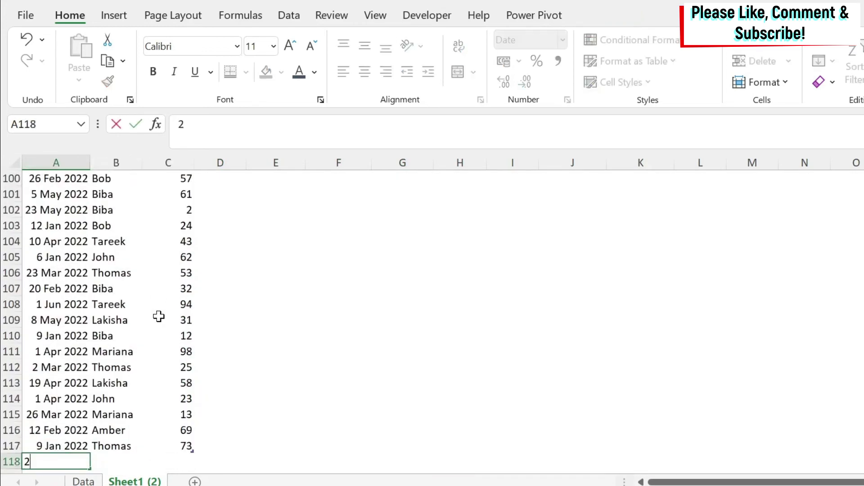
{"action": "type", "text": " Jan 2022"}
{"action": "key", "text": "Tab"}
{"action": "type", "text": "John"}
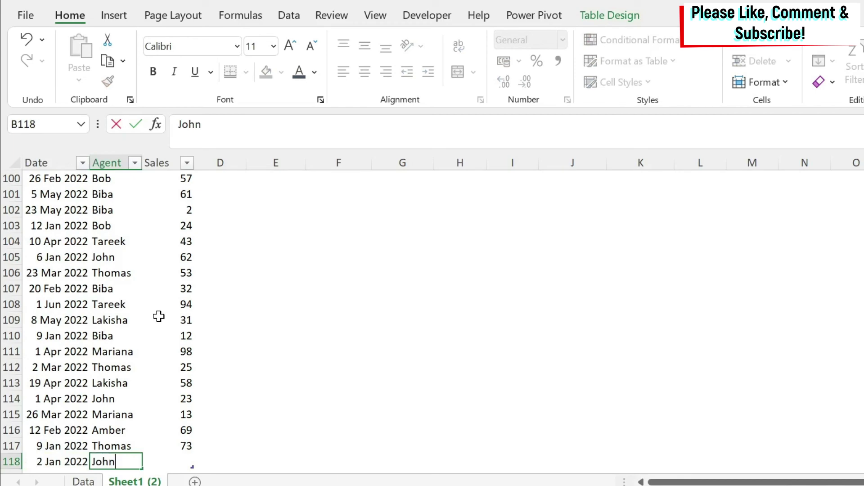
{"action": "key", "text": "Tab"}
{"action": "type", "text": "1"}
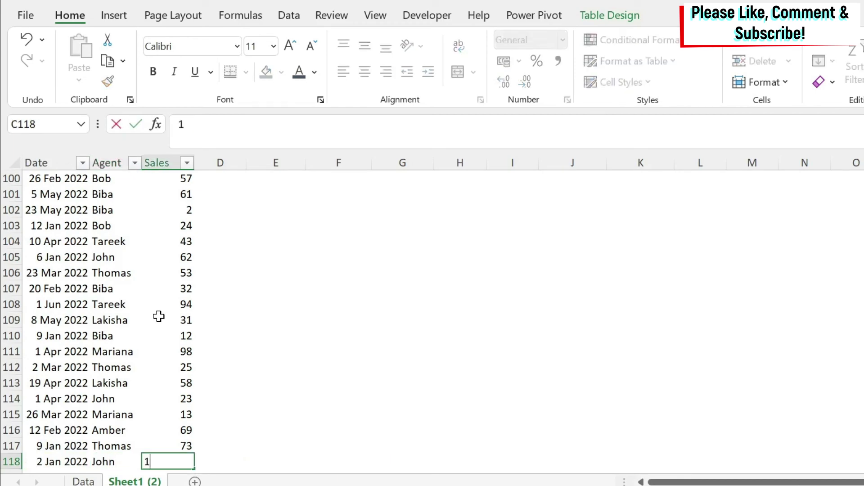
{"action": "type", "text": "23"}
{"action": "key", "text": "Return"}
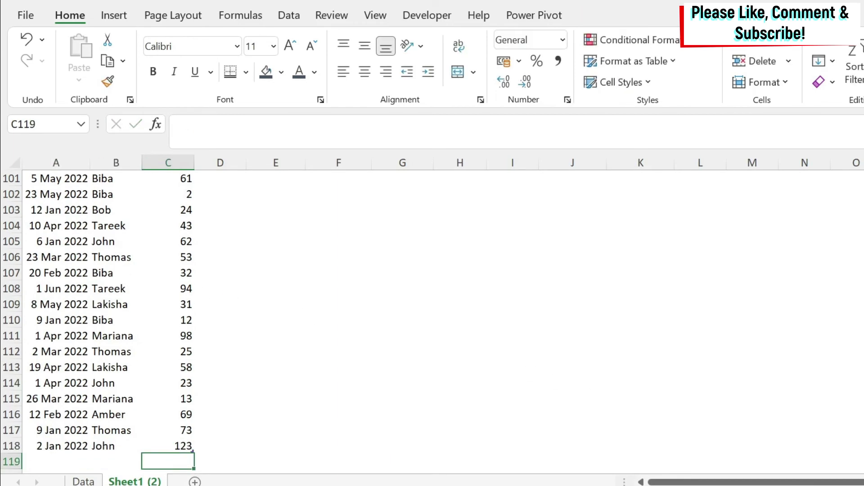
{"action": "scroll", "coordinate": [341, 311], "scroll_direction": "up", "scroll_amount": 20}
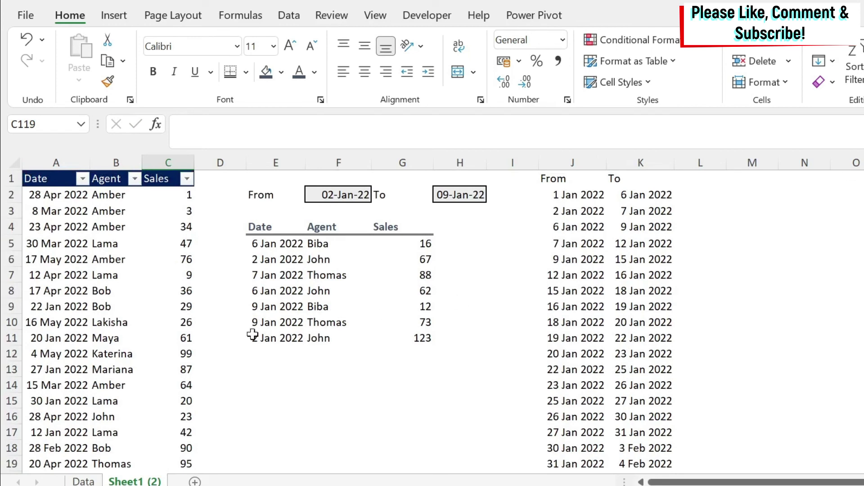
{"action": "left_click_drag", "start_coordinate": [252, 335], "coordinate": [399, 336]}
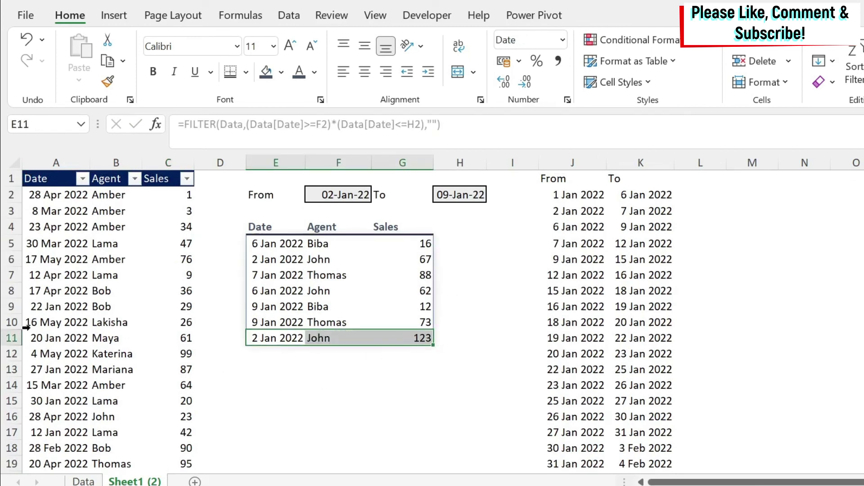
Wrap E5's formula as =SORT(FILTER(...),1,1) so results list by date, oldest first.
{"action": "left_click", "coordinate": [274, 245]}
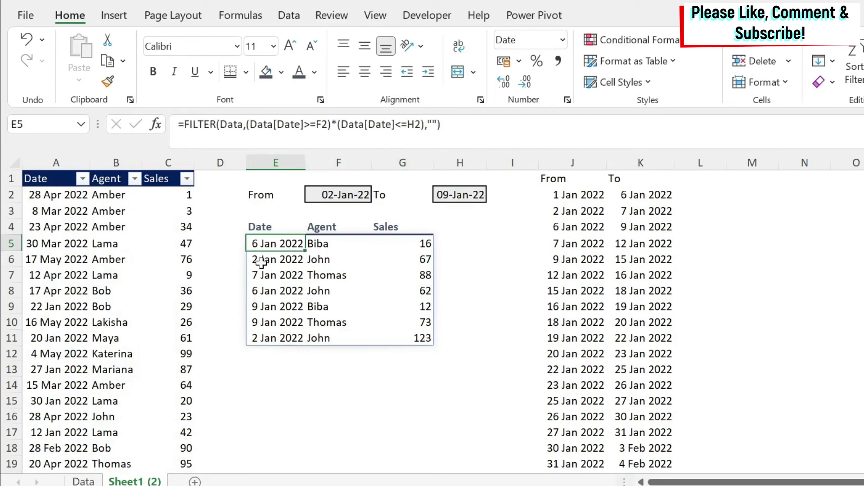
{"action": "left_click", "coordinate": [185, 128]}
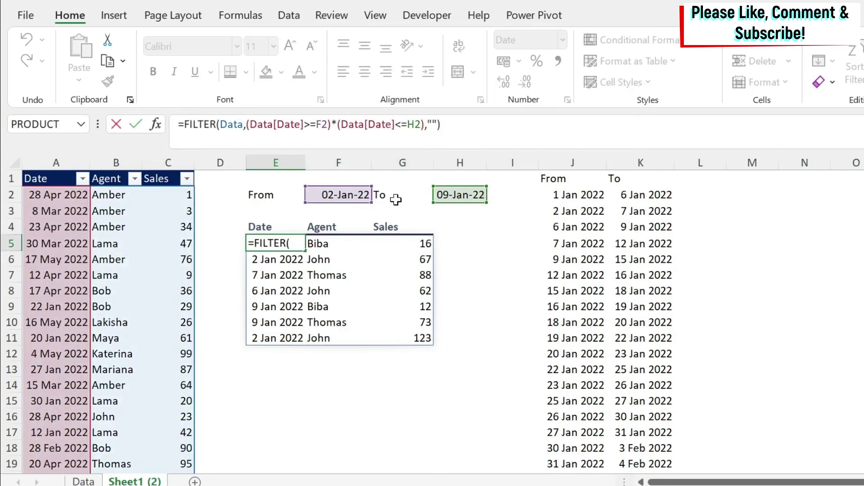
{"action": "type", "text": "sort("}
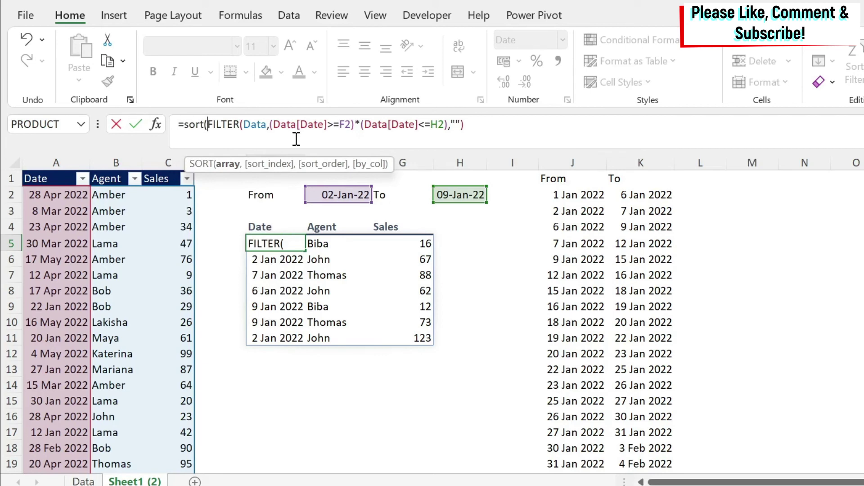
{"action": "left_click", "coordinate": [519, 141]}
{"action": "type", "text": ","}
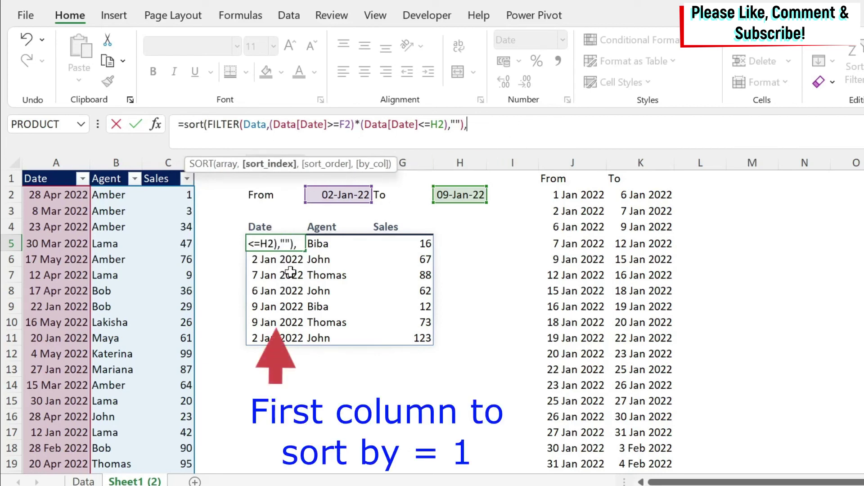
{"action": "type", "text": "1,"}
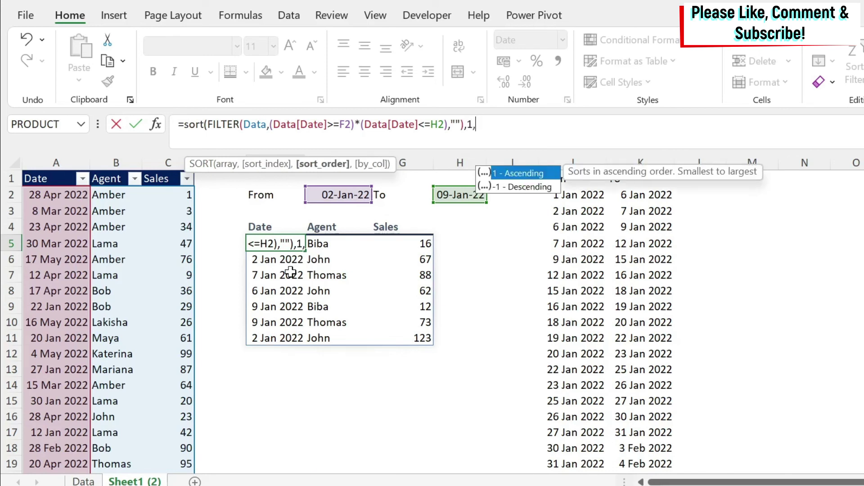
{"action": "type", "text": "1"}
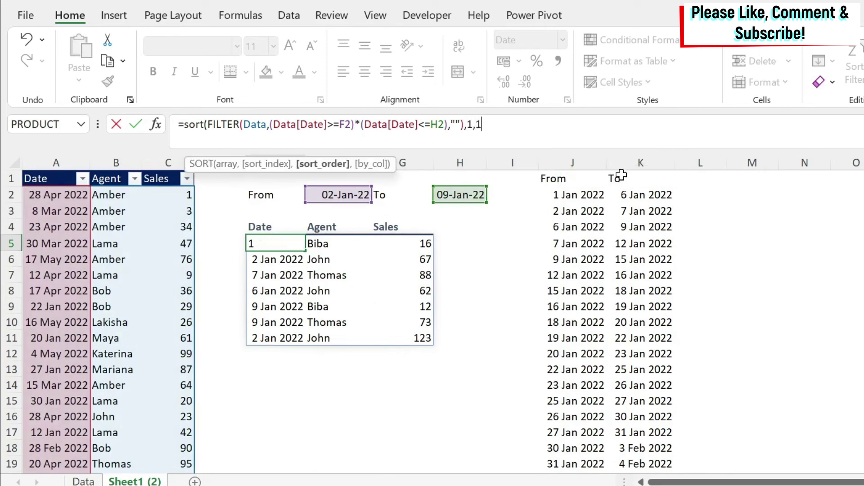
{"action": "type", "text": ")"}
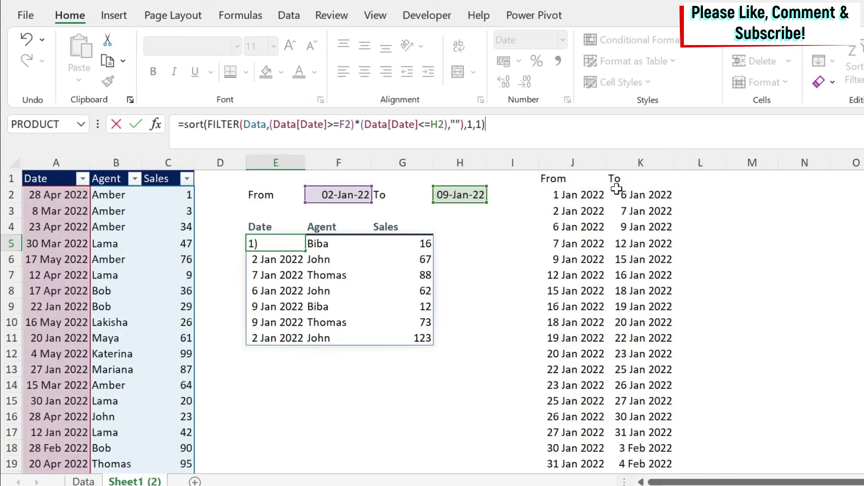
{"action": "key", "text": "Return"}
{"action": "key", "text": "Up"}
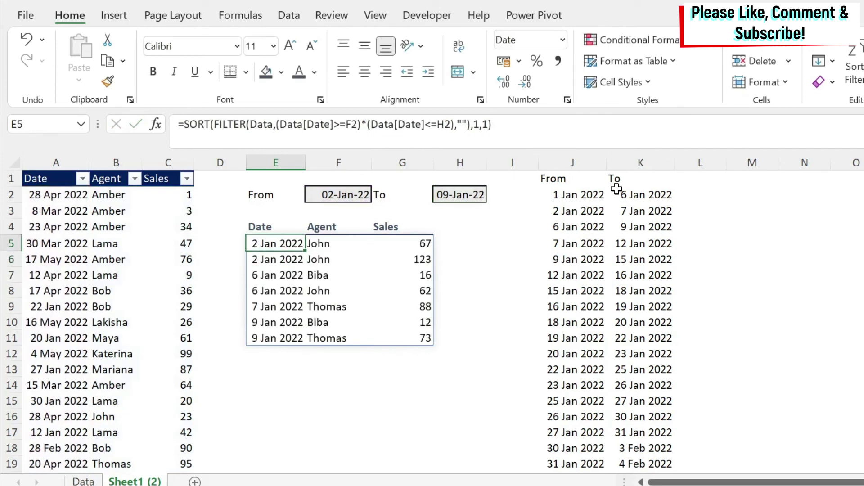
{"action": "key", "text": "Down"}
{"action": "key", "text": "Down"}
{"action": "key", "text": "Down"}
{"action": "key", "text": "Down"}
{"action": "key", "text": "Down"}
{"action": "key", "text": "Up"}
{"action": "key", "text": "Up"}
{"action": "key", "text": "Up"}
{"action": "key", "text": "Up"}
{"action": "key", "text": "Up"}
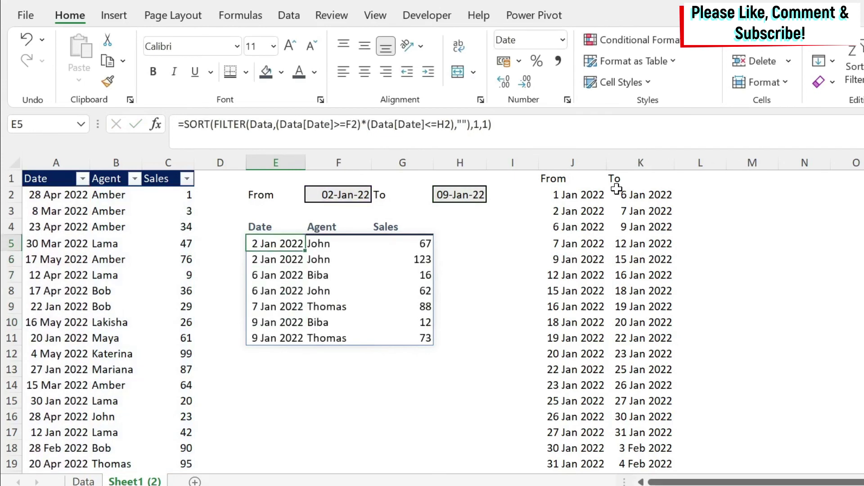